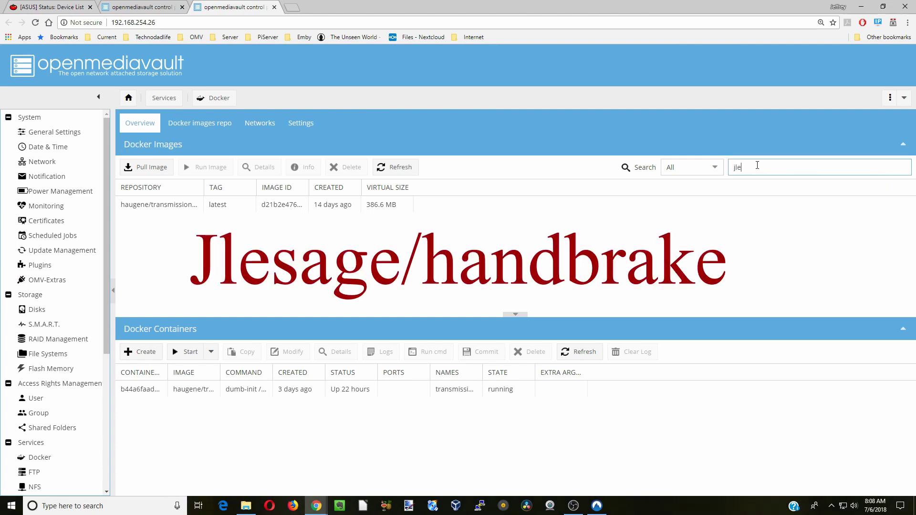
# Step: Pull the jlesage/handbrake image (199.3 MB) and open its Docker Hub page from Info
pyautogui.write('sage')
pyautogui.click(774, 206)
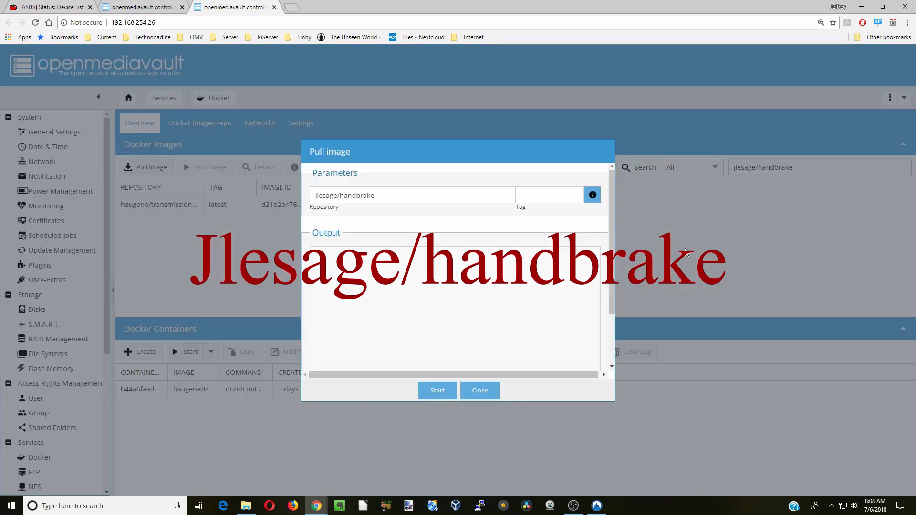
pyautogui.click(437, 392)
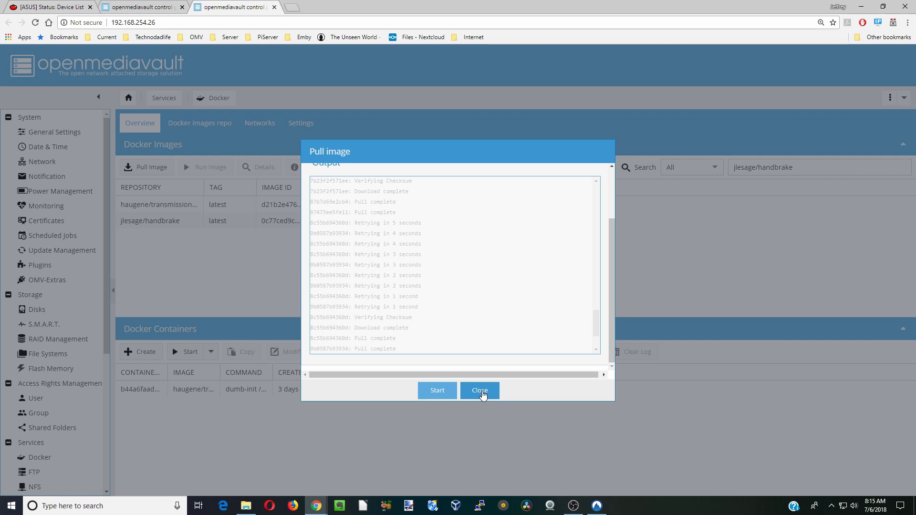
pyautogui.click(480, 391)
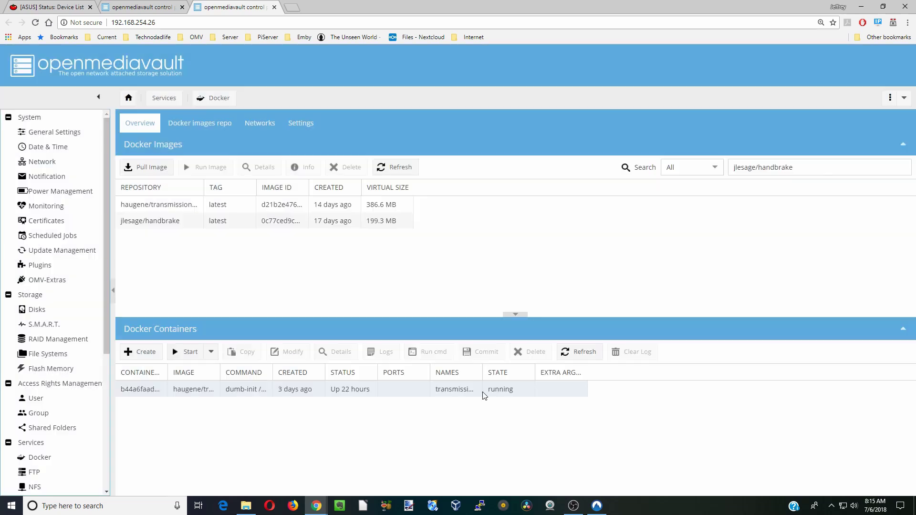
pyautogui.click(195, 224)
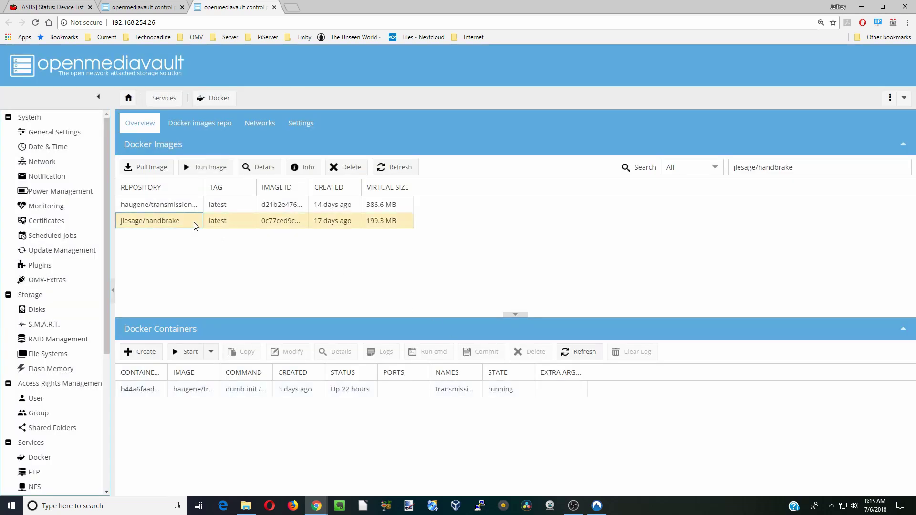
pyautogui.click(315, 170)
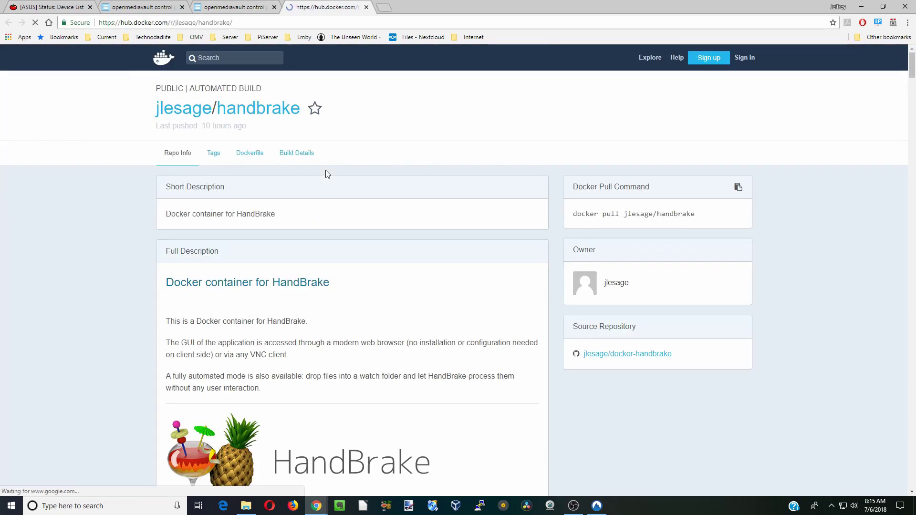
# Step: Scroll the jlesage/handbrake Docker Hub page down to the Quick Start docker run command
pyautogui.scroll(-7, 365, 222)
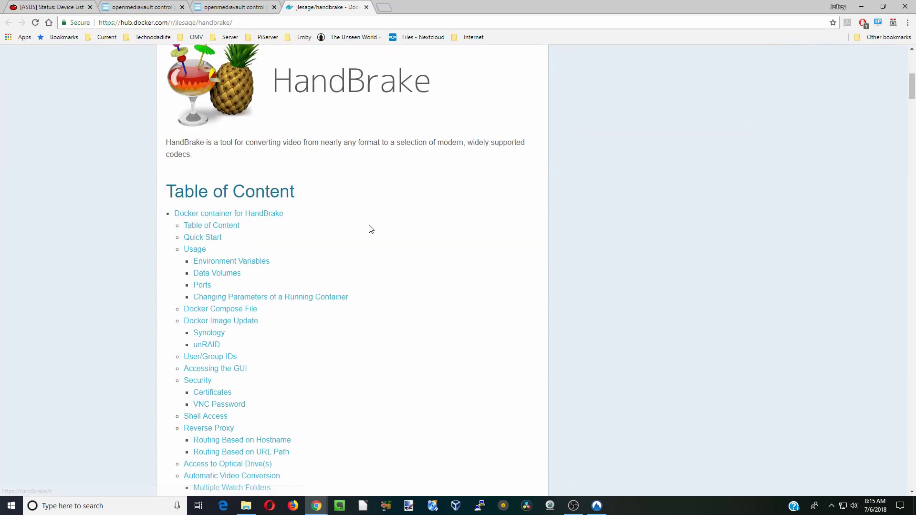
pyautogui.scroll(-10, 371, 229)
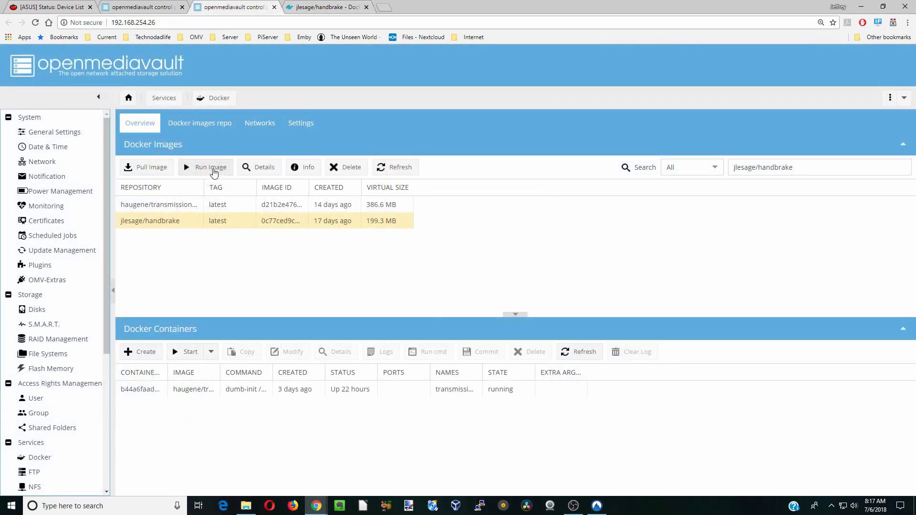
# Step: Run the image as a container named handbrake with restart policy always
pyautogui.click(213, 170)
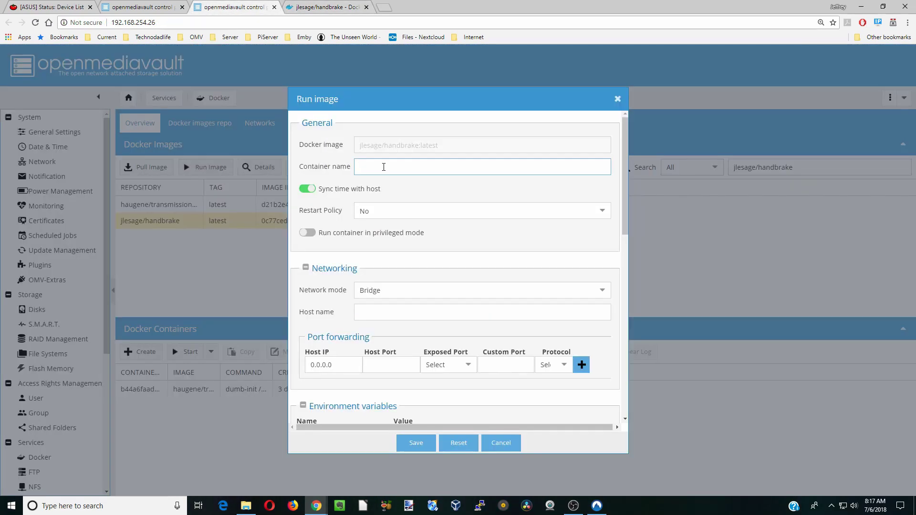
pyautogui.write('handbrake')
pyautogui.click(426, 211)
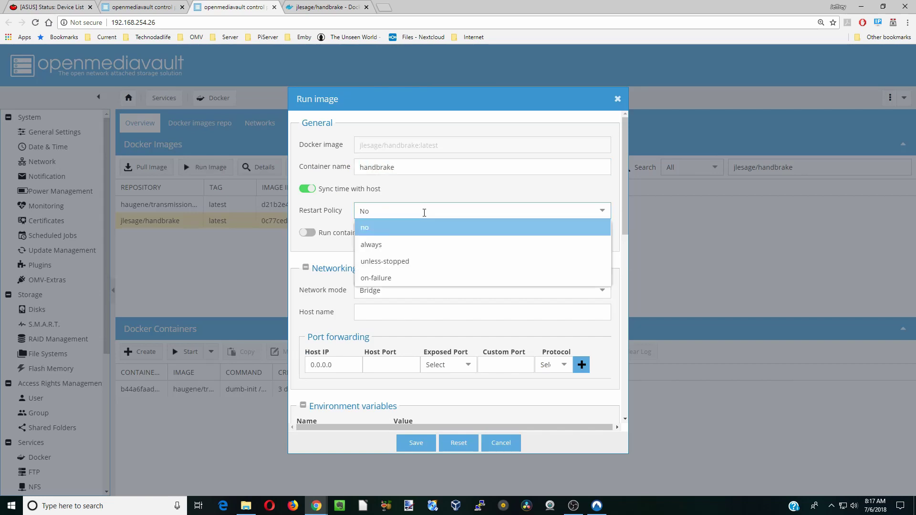
pyautogui.click(416, 243)
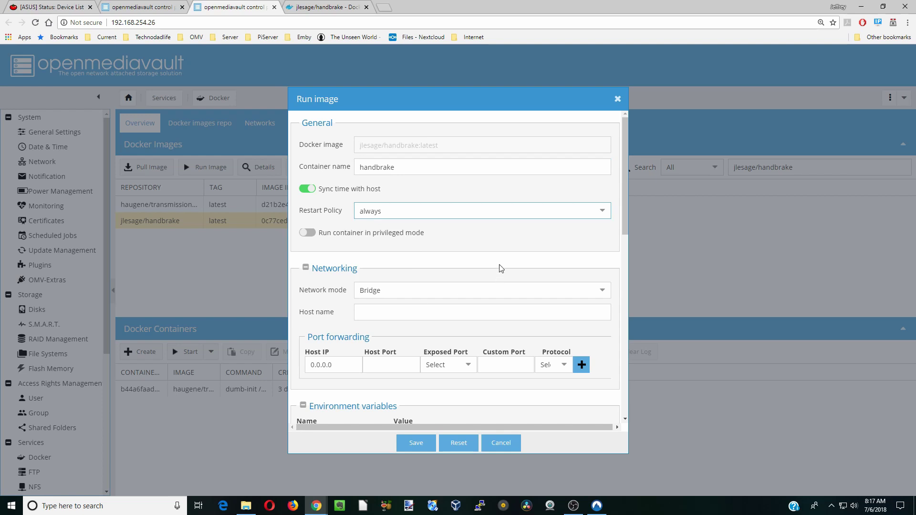
pyautogui.scroll(-3, 500, 270)
# Step: Add a port forwarding entry for 5800/tcp
pyautogui.click(466, 222)
pyautogui.click(453, 239)
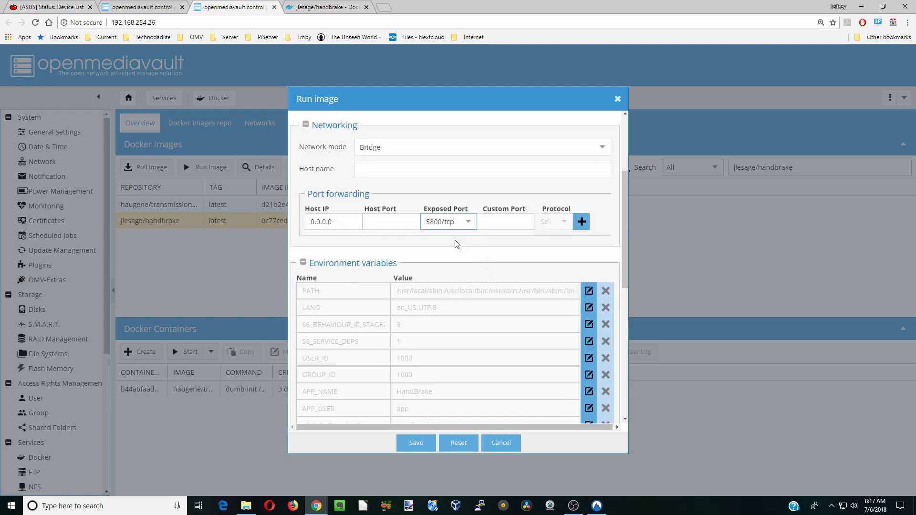
pyautogui.hotkey('shift', 'Tab')
pyautogui.click(579, 222)
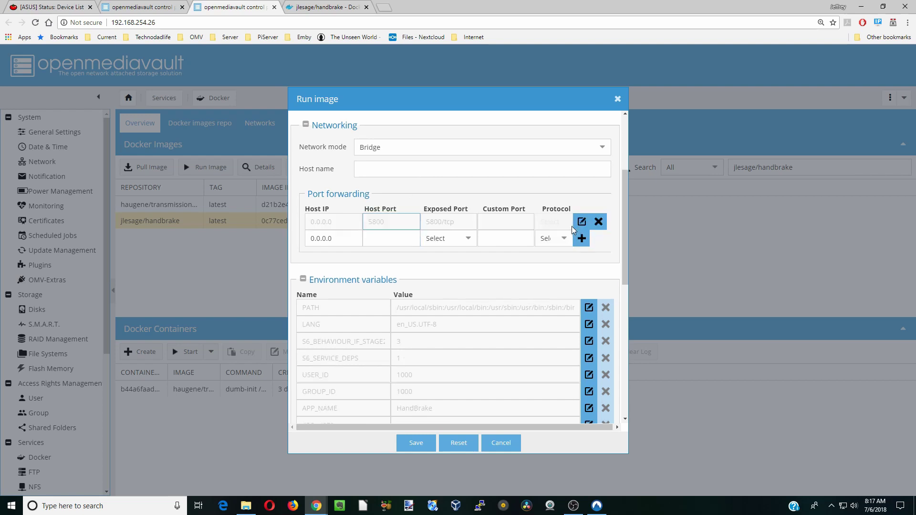
pyautogui.scroll(-6, 389, 223)
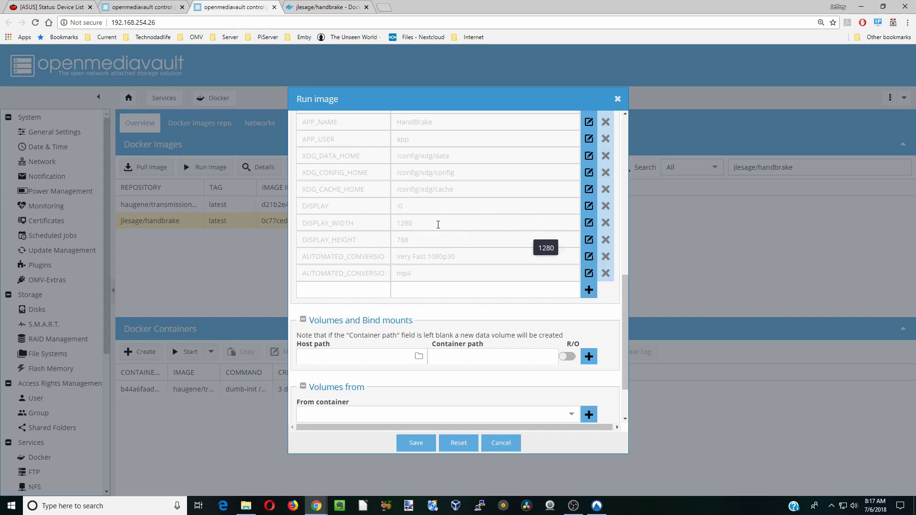
# Step: Commit the DISPLAY_WIDTH 1280 and DISPLAY_HEIGHT 768 environment variables
pyautogui.click(589, 223)
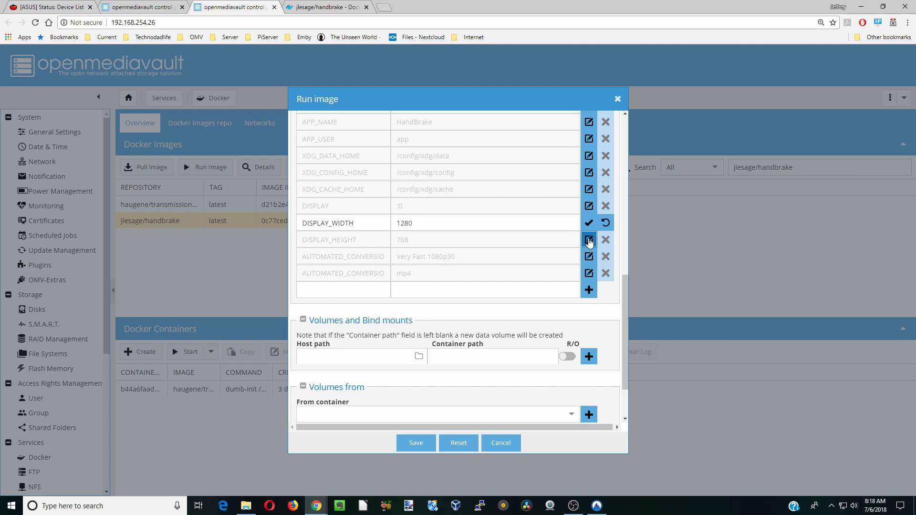
pyautogui.click(589, 240)
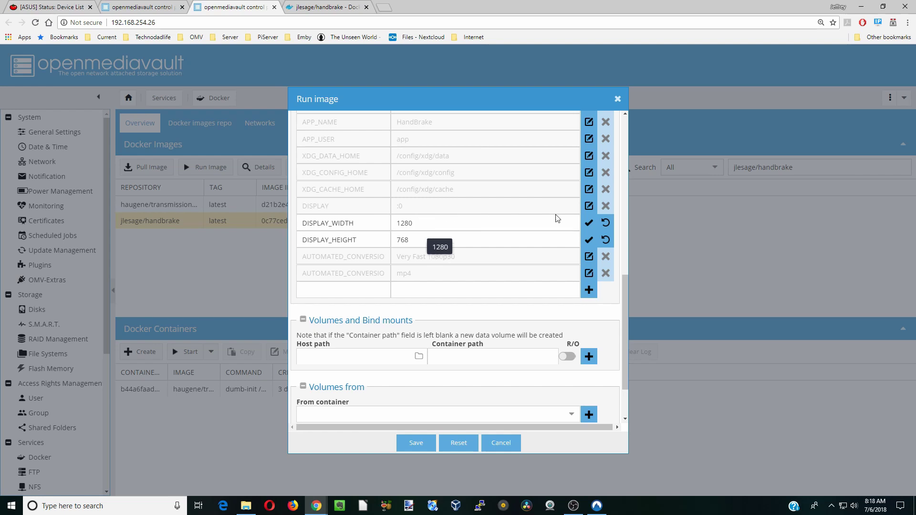
pyautogui.click(589, 223)
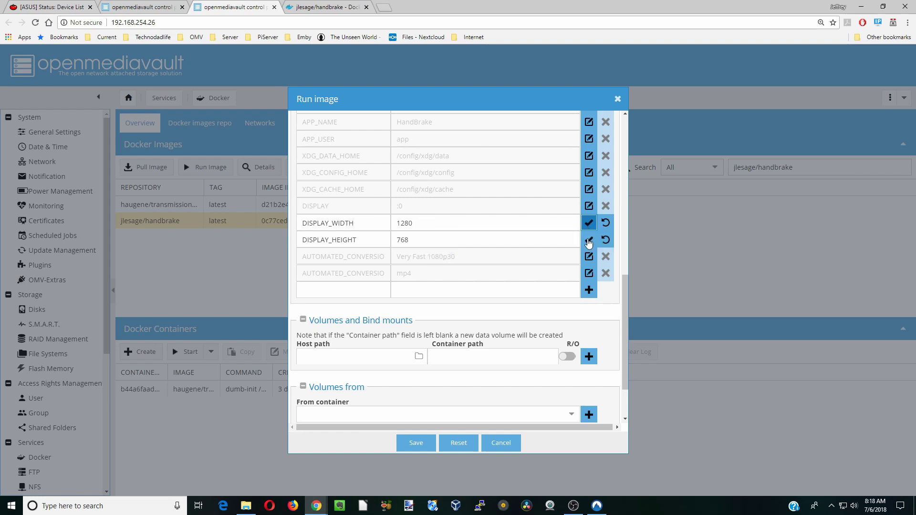
pyautogui.click(589, 241)
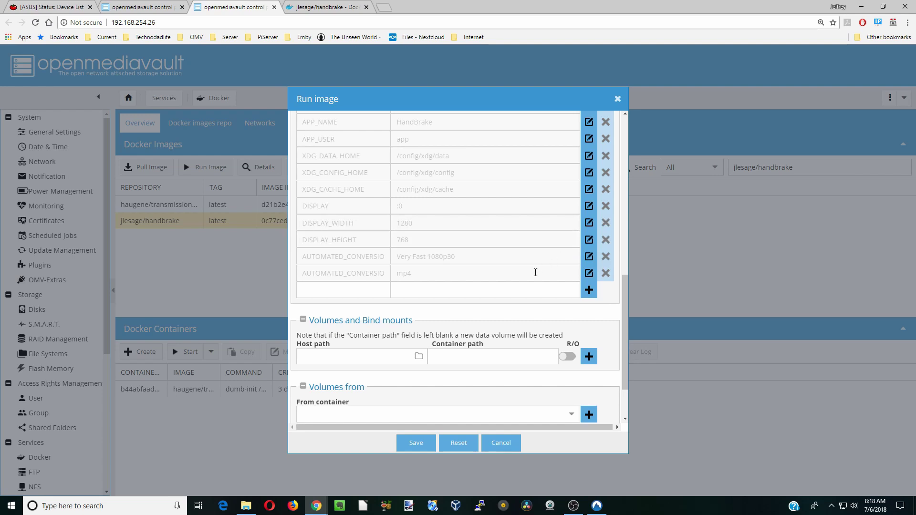
# Step: Begin a volume with container path /config and bring up the server shares in File Explorer
pyautogui.scroll(-2, 538, 271)
pyautogui.click(489, 288)
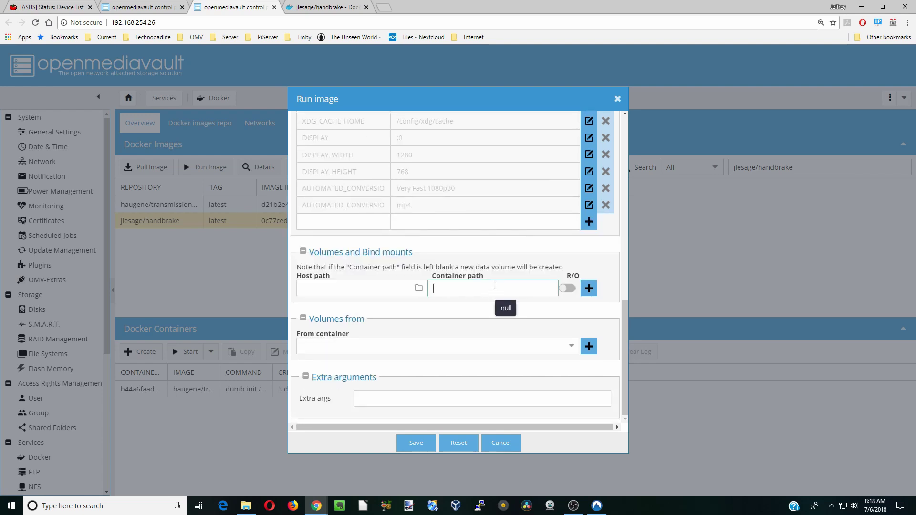
pyautogui.write('/config')
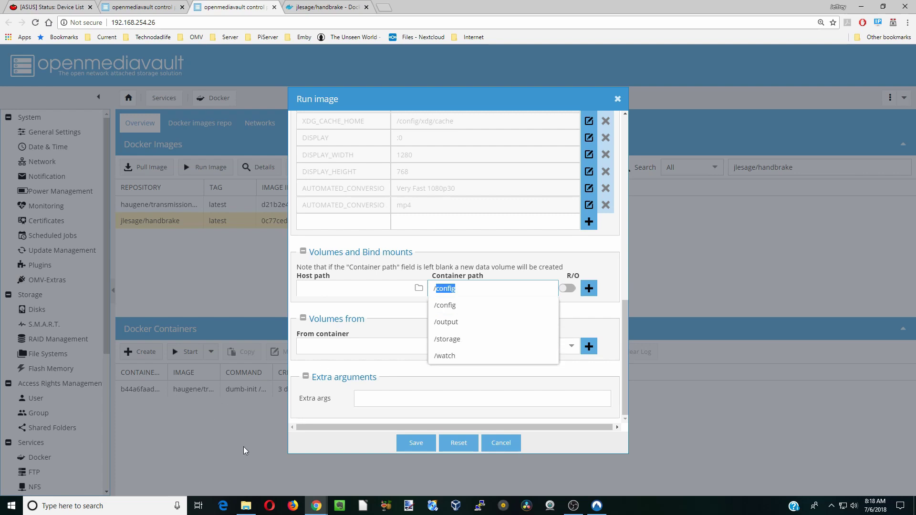
pyautogui.click(246, 506)
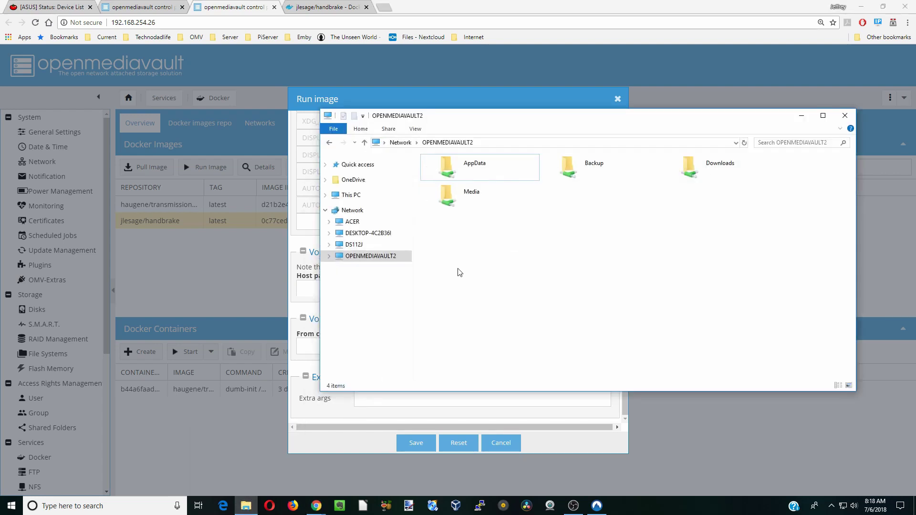
# Step: Create Handbrake and Storage folders in the AppData share
pyautogui.doubleClick(482, 176)
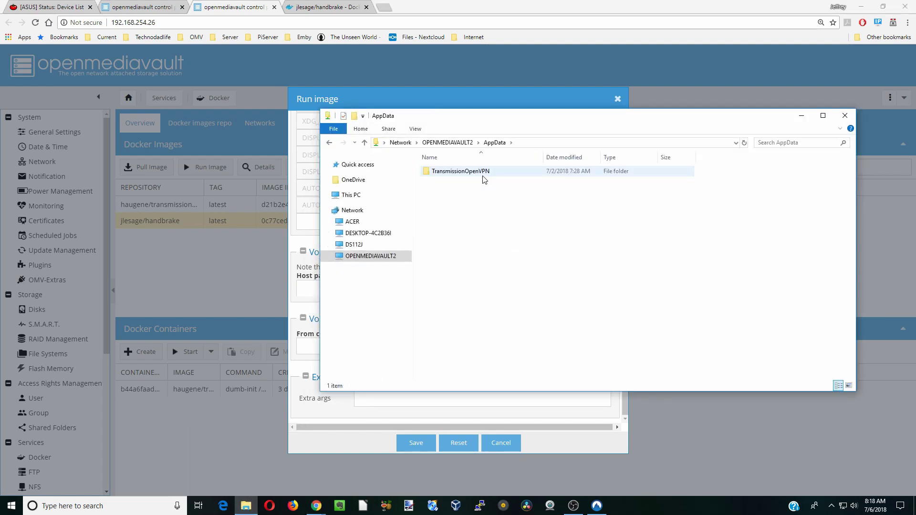
pyautogui.moveTo(494, 119); pyautogui.dragTo(486, 208)
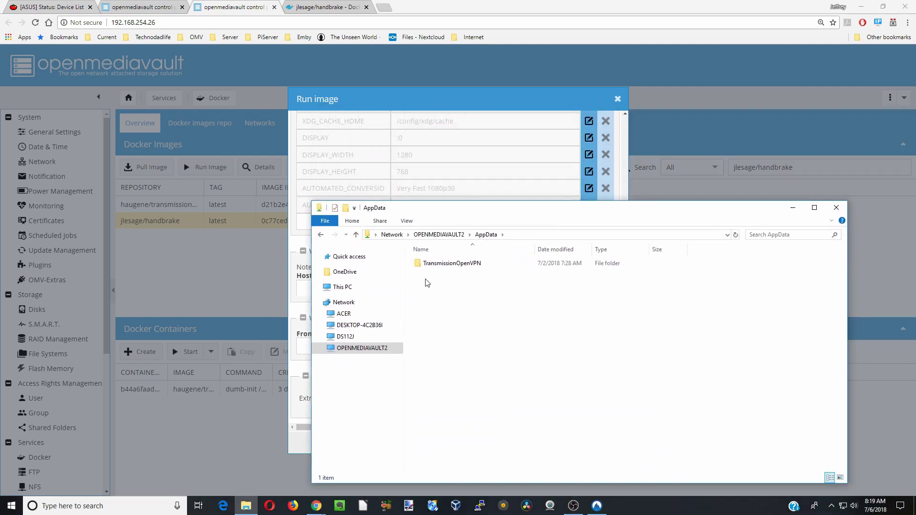
pyautogui.rightClick(426, 280)
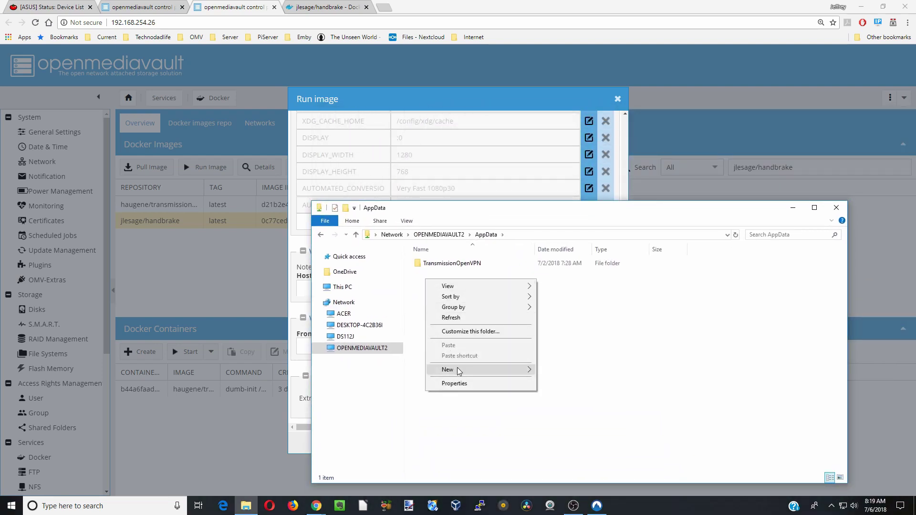
pyautogui.moveTo(514, 368)
pyautogui.click(568, 370)
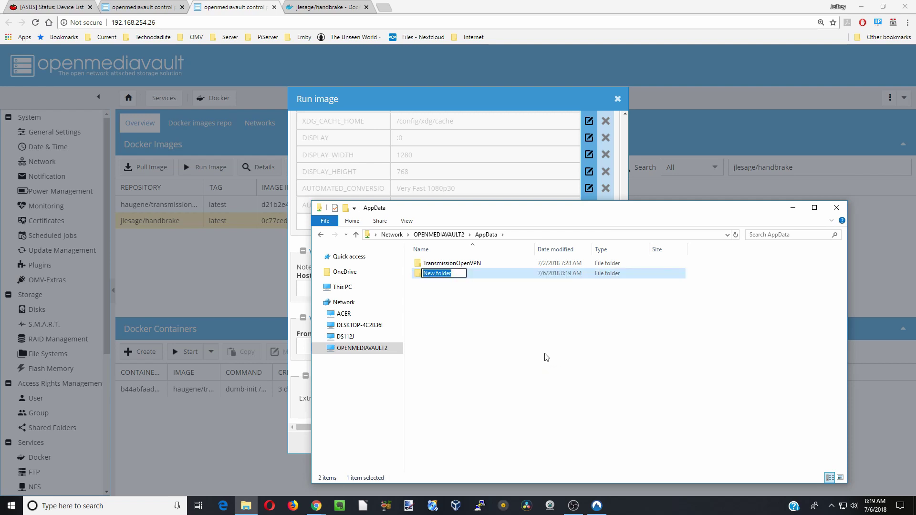
pyautogui.write('Handbrake')
pyautogui.click(453, 318)
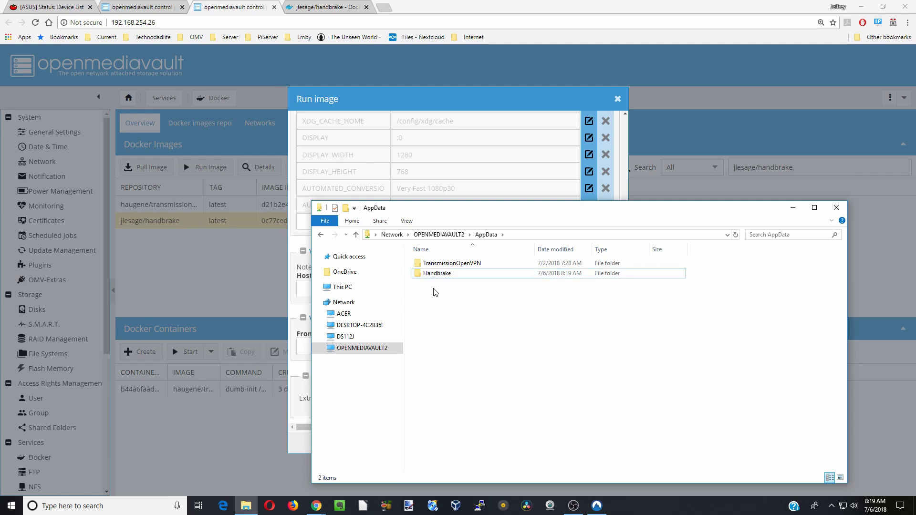
pyautogui.rightClick(434, 289)
pyautogui.moveTo(459, 390)
pyautogui.click(580, 389)
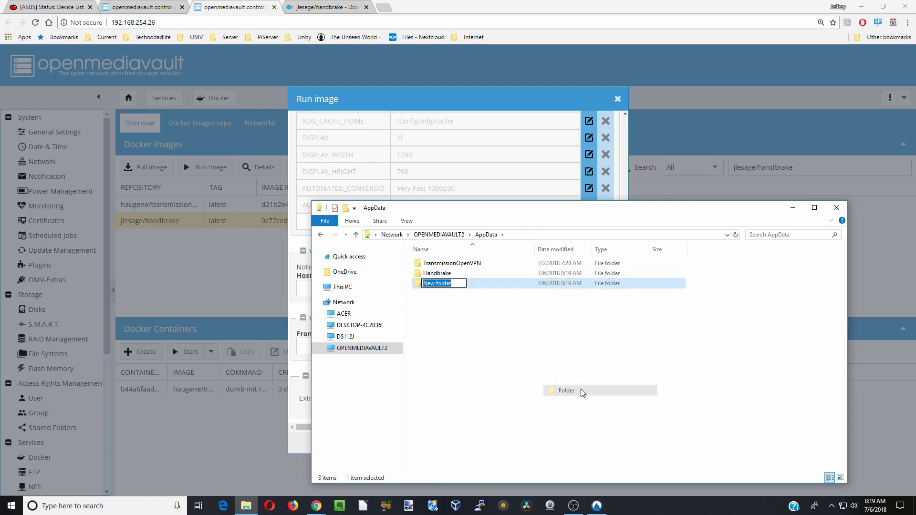
pyautogui.write('Storage')
pyautogui.click(466, 327)
# Step: Create a Watch folder in the Media share
pyautogui.click(356, 234)
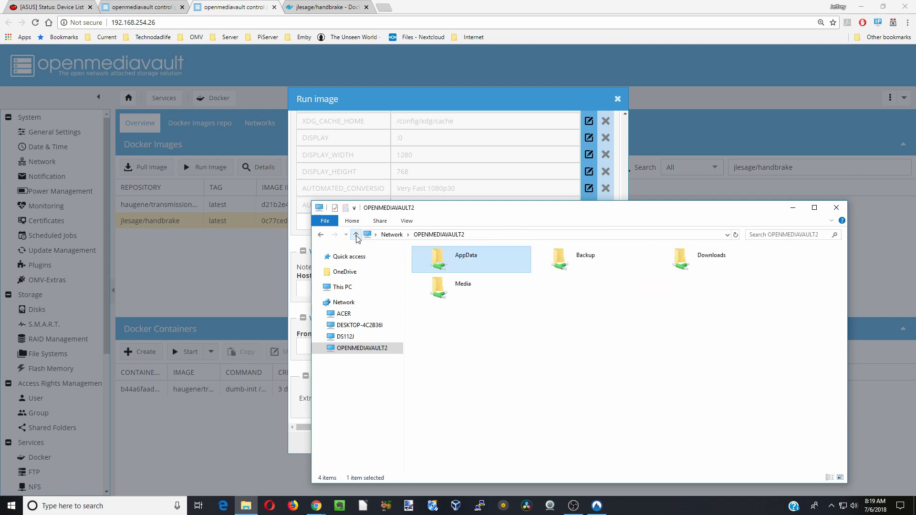
pyautogui.doubleClick(466, 289)
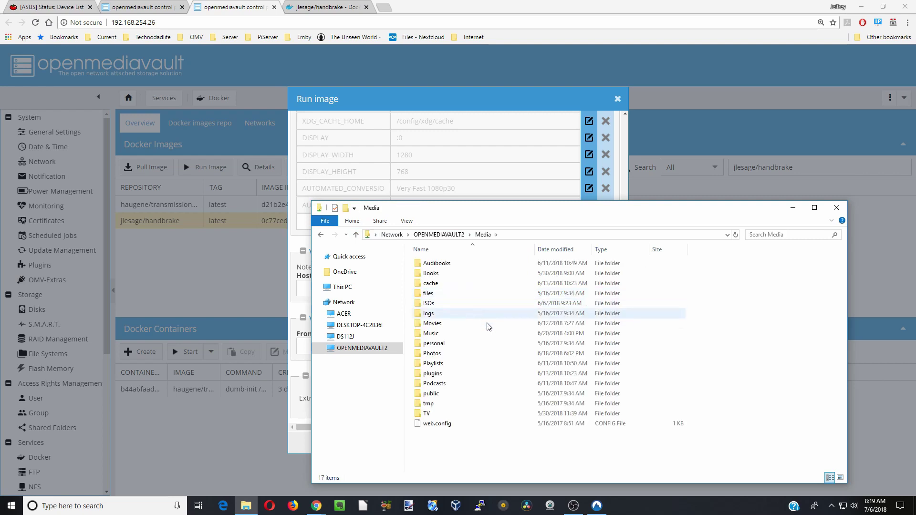
pyautogui.rightClick(452, 452)
pyautogui.moveTo(491, 425)
pyautogui.click(578, 425)
pyautogui.write('Watch')
pyautogui.press('Return')
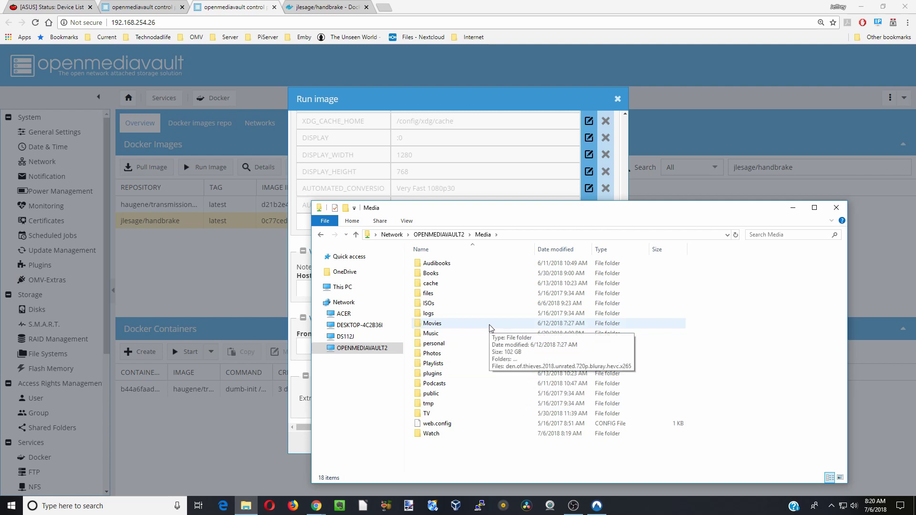
# Step: Map AppData/Handbrake to container path /config
pyautogui.click(794, 210)
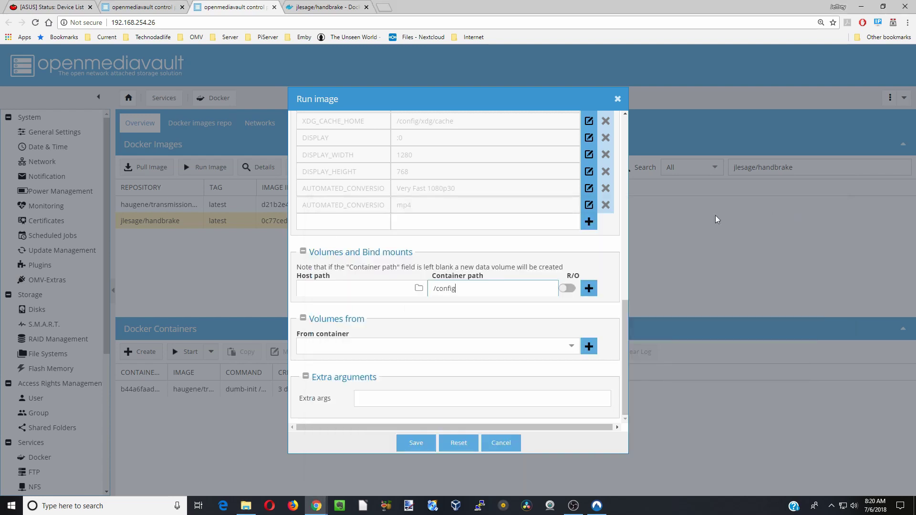
pyautogui.click(419, 289)
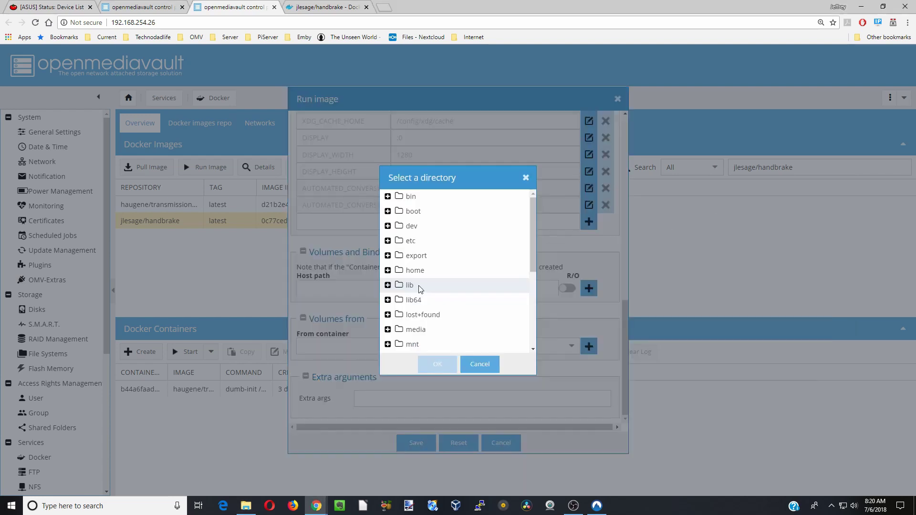
pyautogui.scroll(-2, 420, 286)
pyautogui.doubleClick(422, 272)
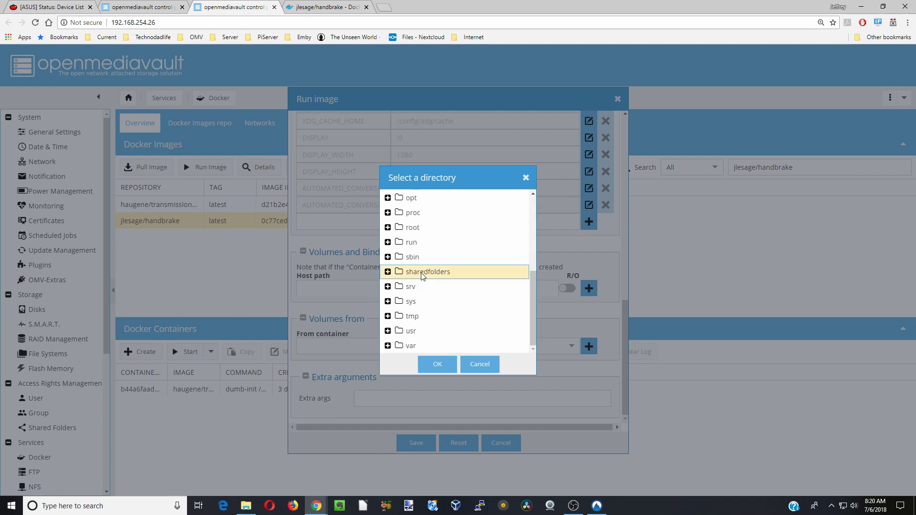
pyautogui.doubleClick(432, 287)
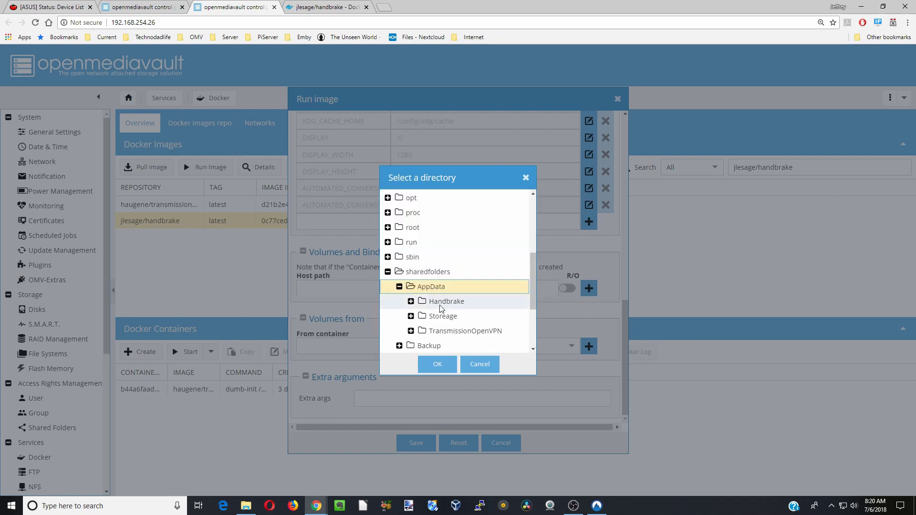
pyautogui.click(440, 305)
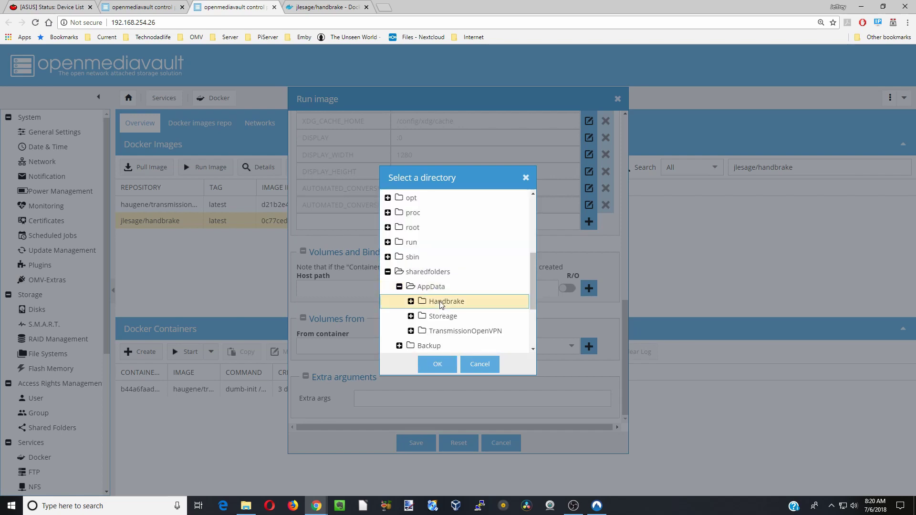
pyautogui.click(439, 367)
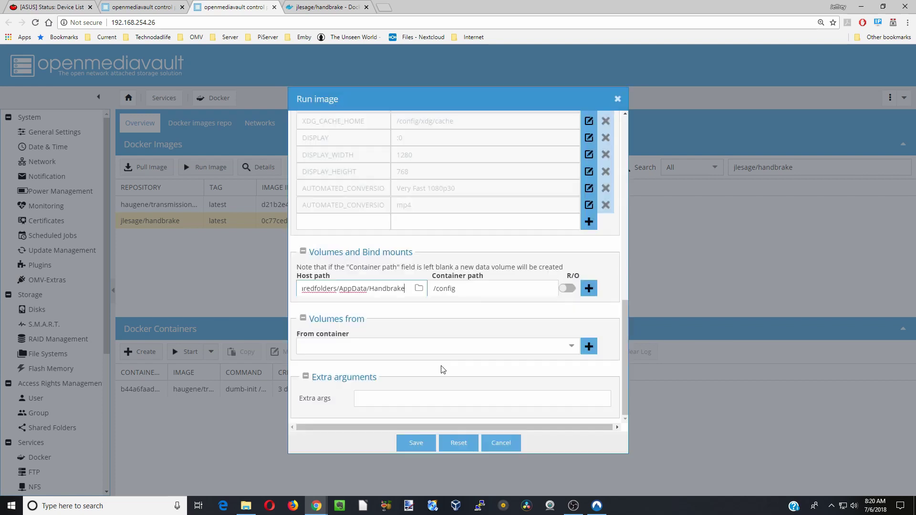
pyautogui.click(589, 290)
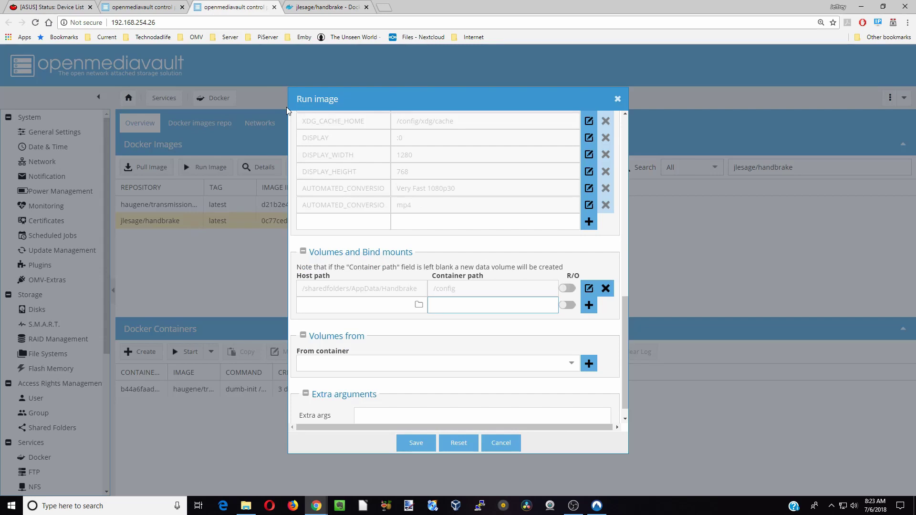
# Step: Map AppData/Storeage to container path /storage
pyautogui.write('/storage')
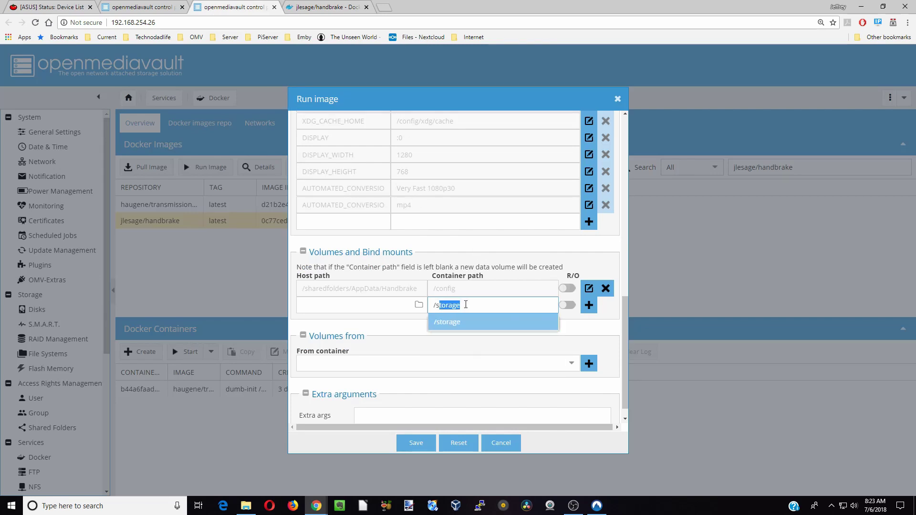
pyautogui.click(419, 304)
pyautogui.scroll(-3, 428, 281)
pyautogui.doubleClick(429, 271)
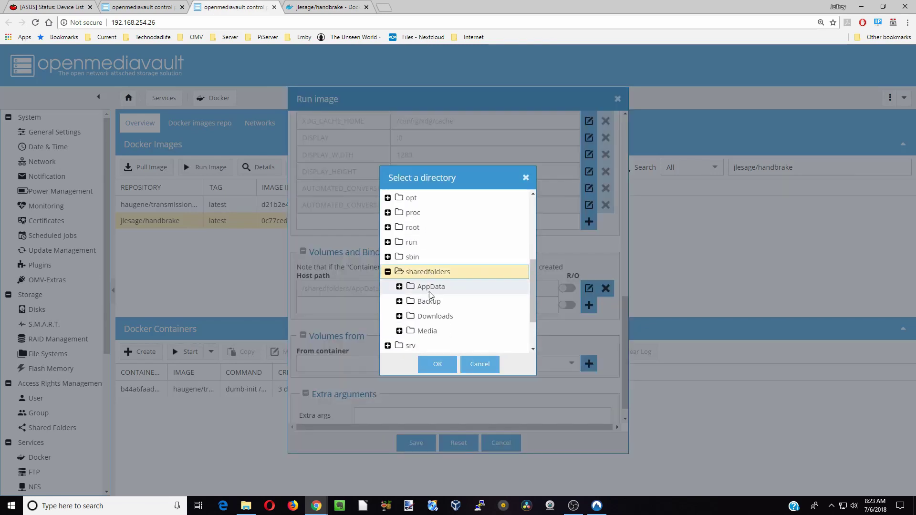
pyautogui.doubleClick(431, 286)
pyautogui.click(443, 316)
pyautogui.click(438, 364)
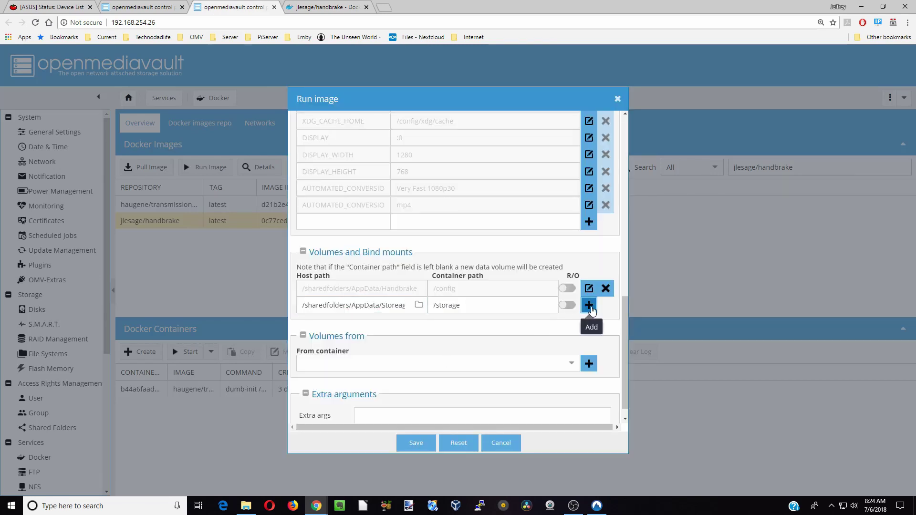
pyautogui.click(589, 305)
# Step: Map Media/Movies to container path /output
pyautogui.click(489, 321)
pyautogui.write('/config')
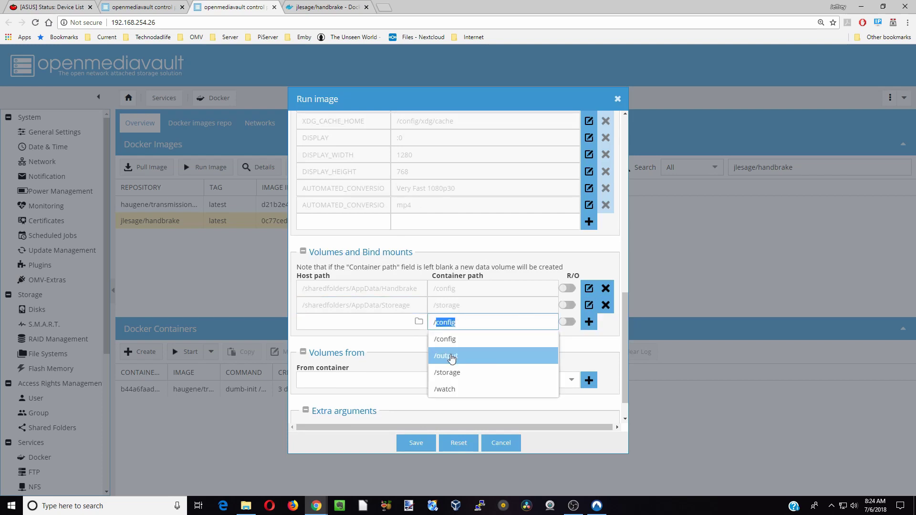
pyautogui.click(452, 357)
pyautogui.click(419, 321)
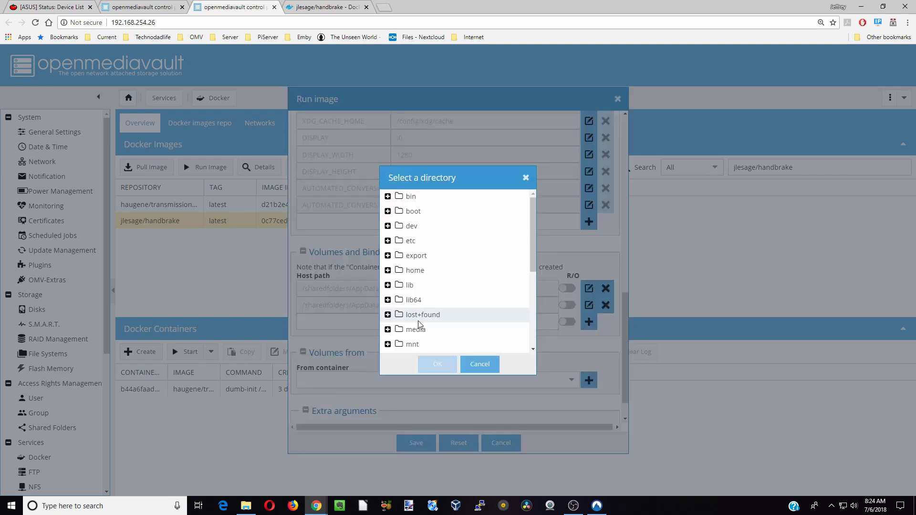
pyautogui.scroll(-3, 446, 294)
pyautogui.scroll(3, 436, 297)
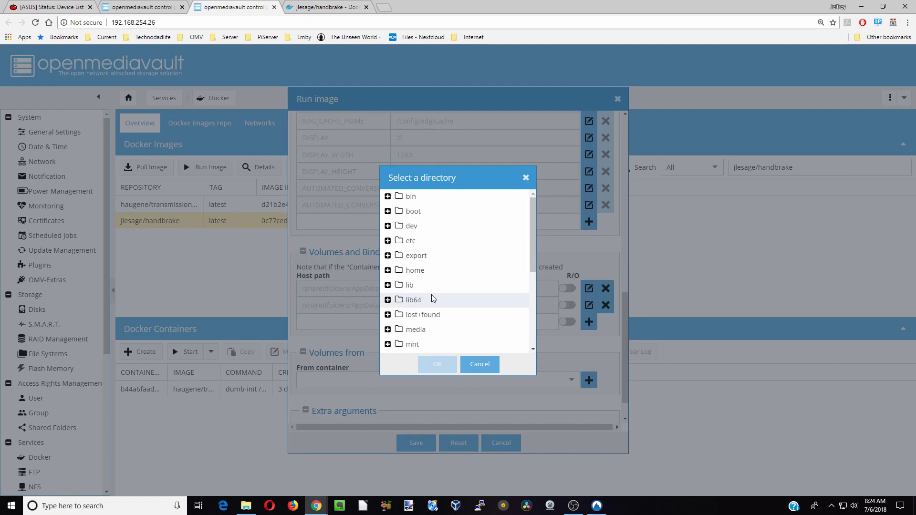
pyautogui.scroll(-3, 432, 299)
pyautogui.doubleClick(429, 271)
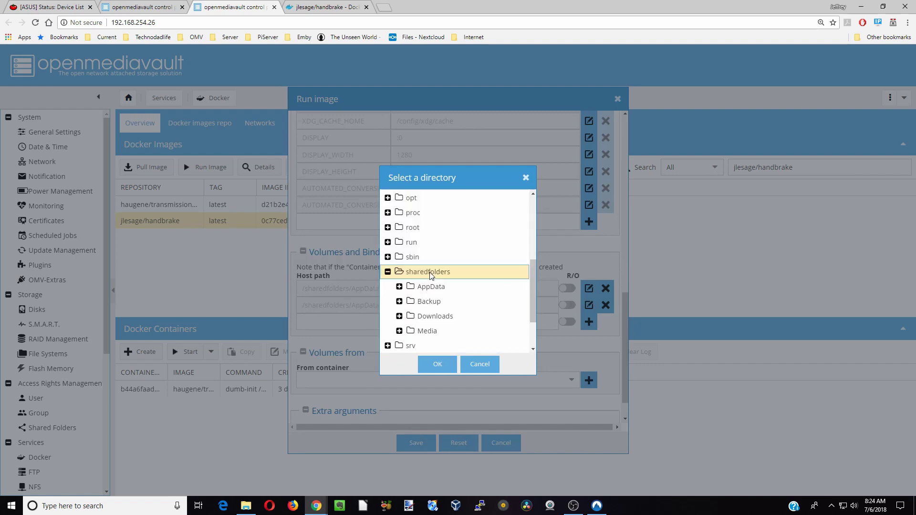
pyautogui.doubleClick(428, 331)
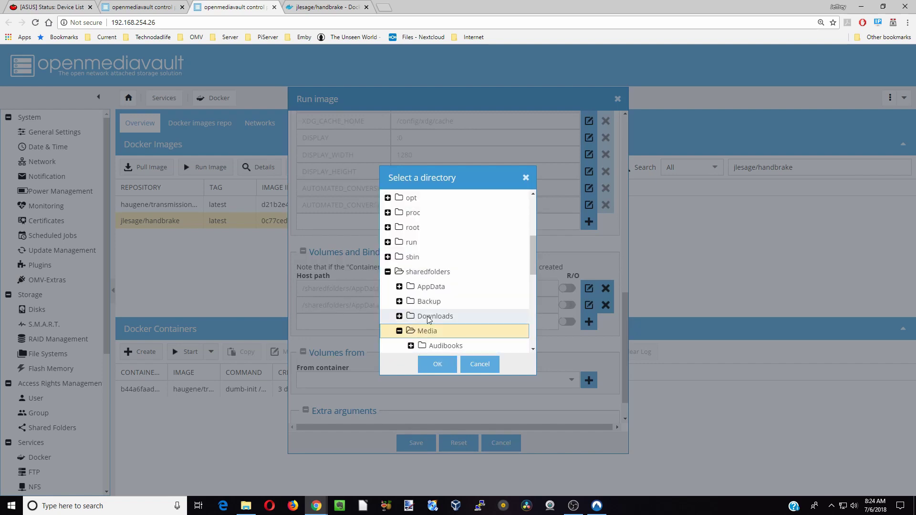
pyautogui.scroll(-2, 430, 322)
pyautogui.scroll(-2, 432, 315)
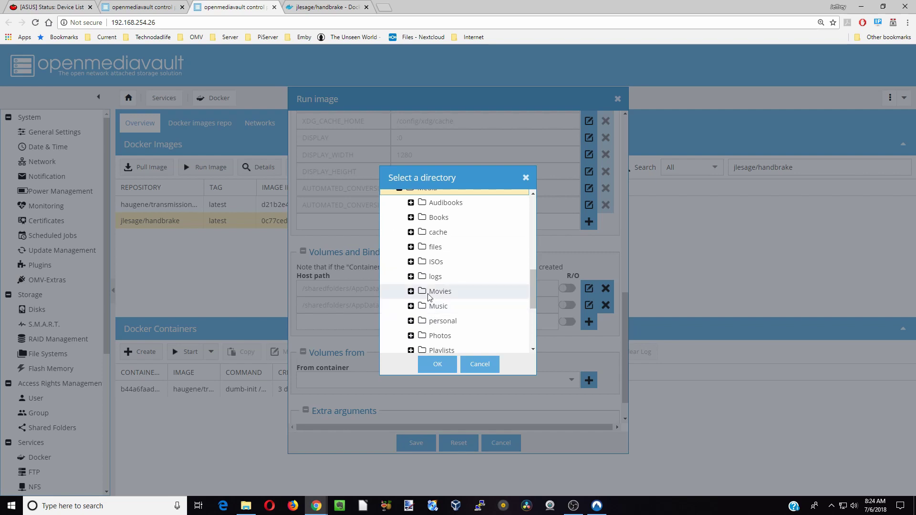
pyautogui.click(429, 296)
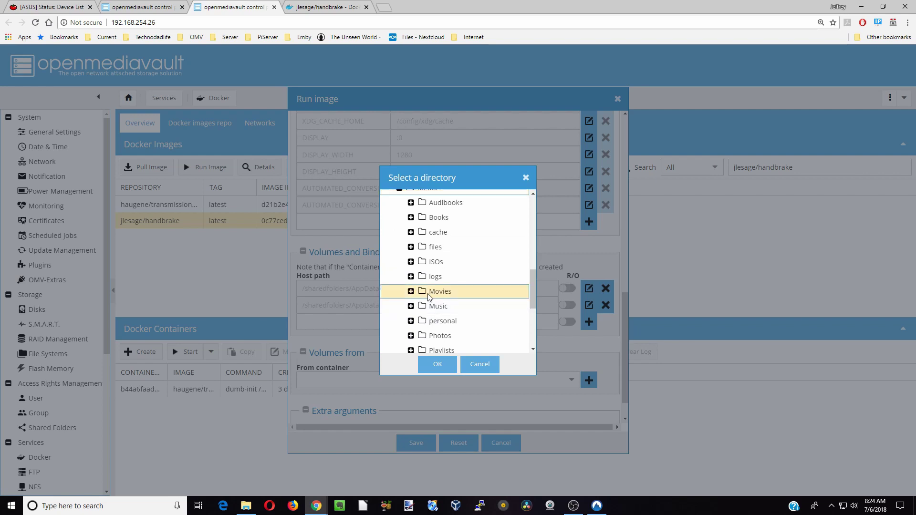
pyautogui.click(438, 365)
pyautogui.click(589, 322)
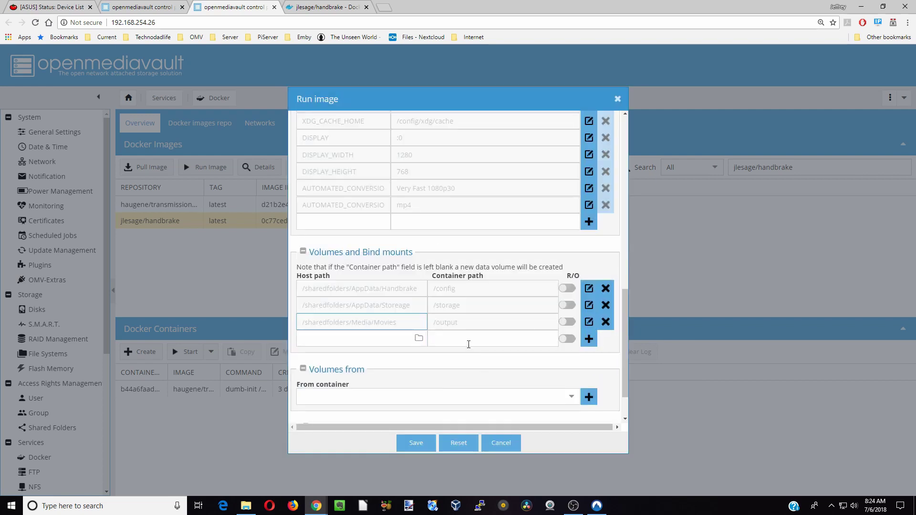
# Step: Map Media/Watch to container path /watch
pyautogui.click(469, 344)
pyautogui.write('/')
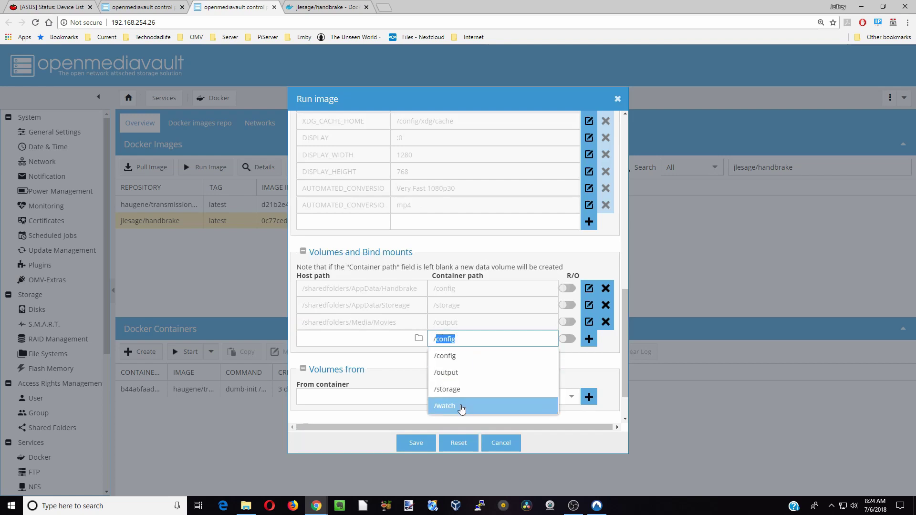
pyautogui.click(461, 406)
pyautogui.click(419, 337)
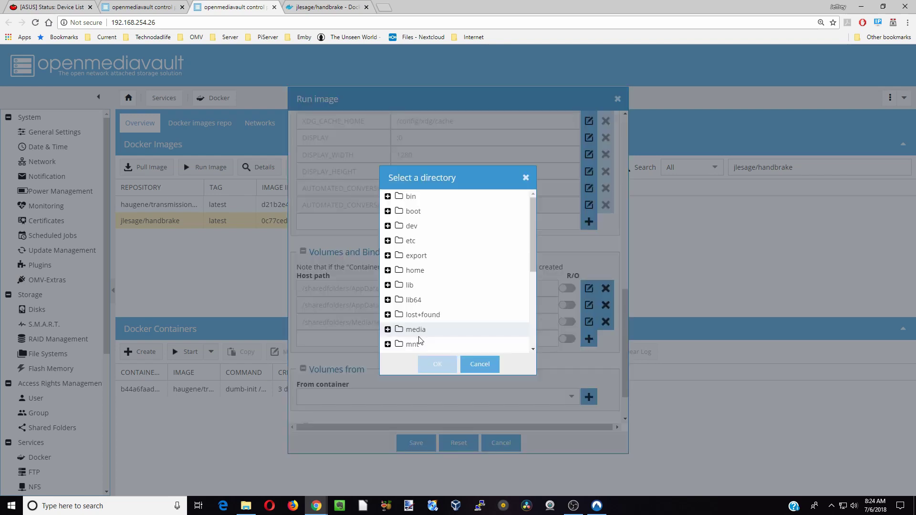
pyautogui.scroll(-3, 428, 312)
pyautogui.doubleClick(428, 271)
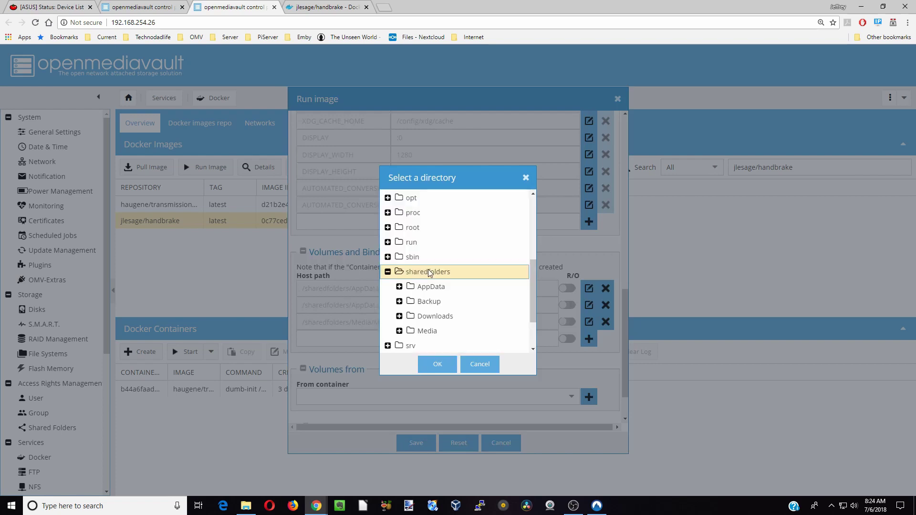
pyautogui.click(432, 331)
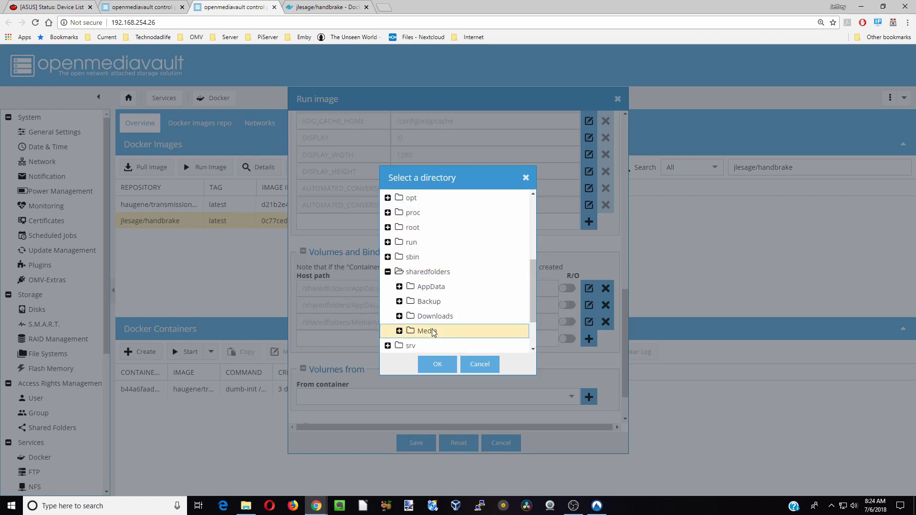
pyautogui.doubleClick(427, 331)
pyautogui.scroll(-4, 435, 315)
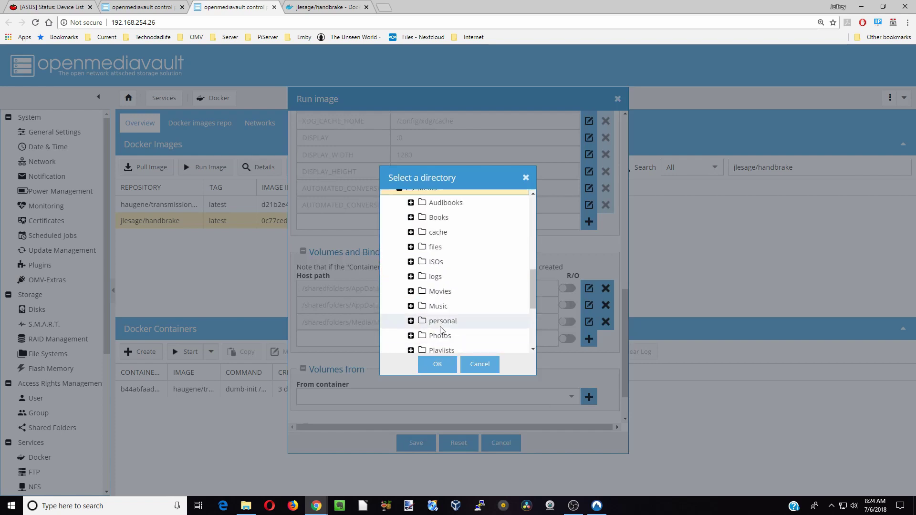
pyautogui.click(438, 298)
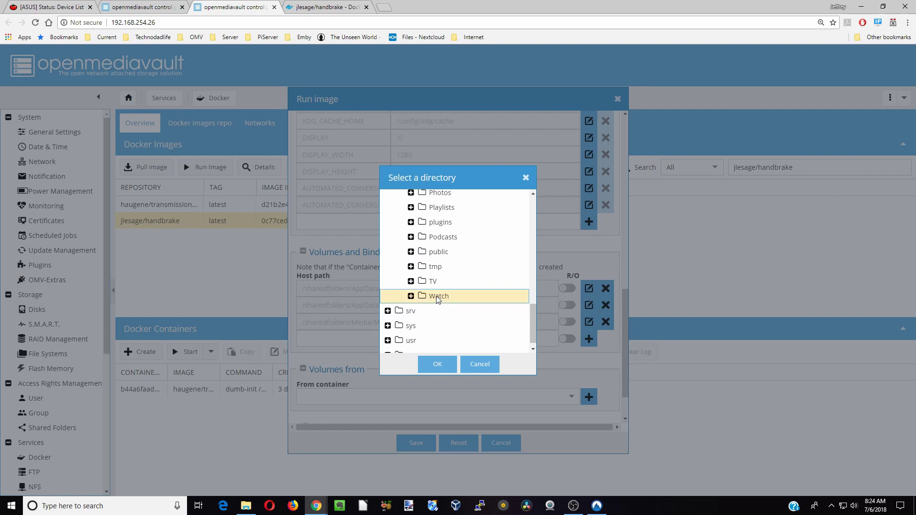
pyautogui.click(438, 364)
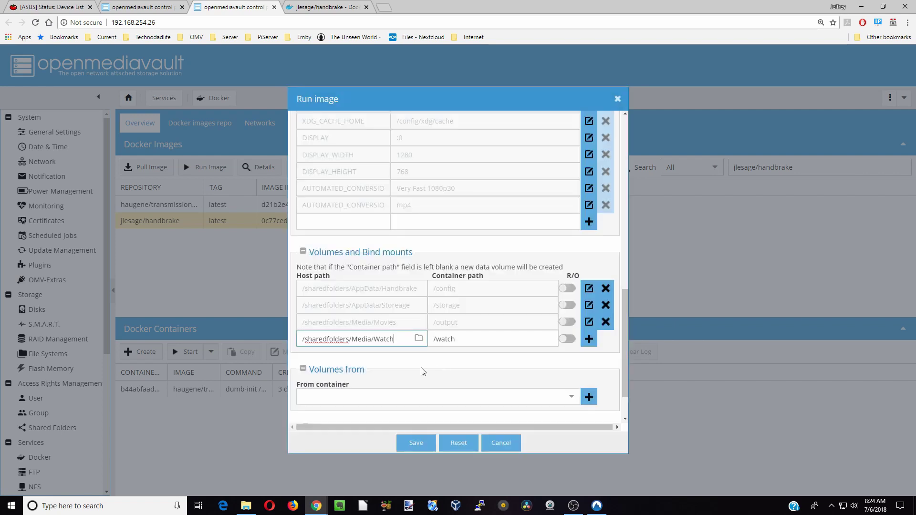
pyautogui.click(588, 341)
pyautogui.click(588, 341)
pyautogui.click(452, 356)
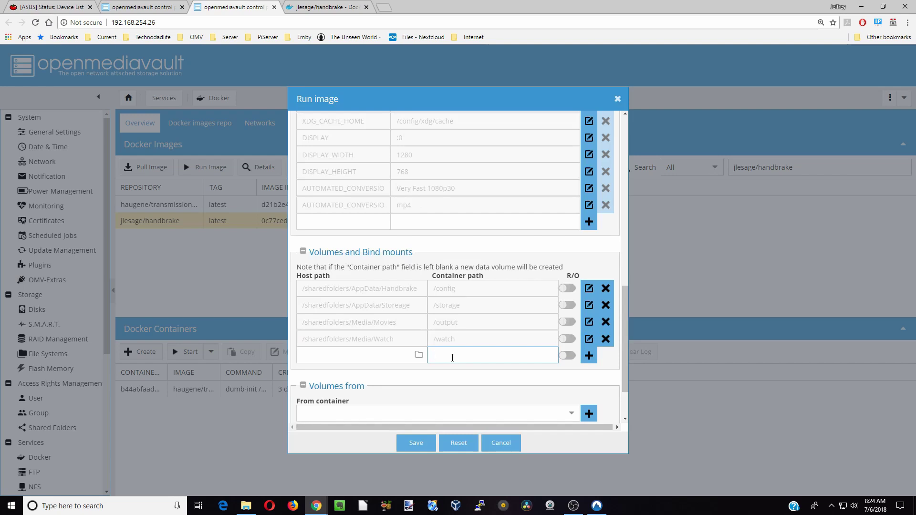
# Step: Set up a /watch2 container path with host folder sharedfolders/Downloads/completed
pyautogui.write('/watch')
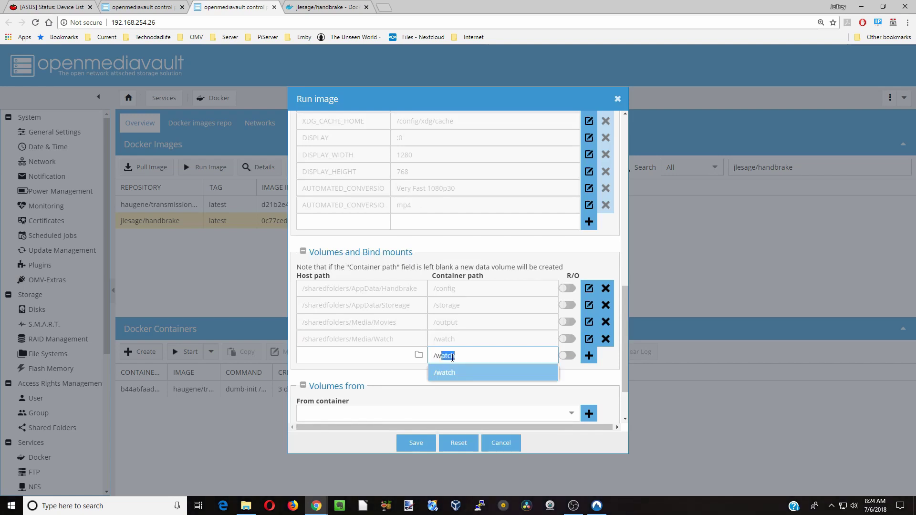
pyautogui.press('Right')
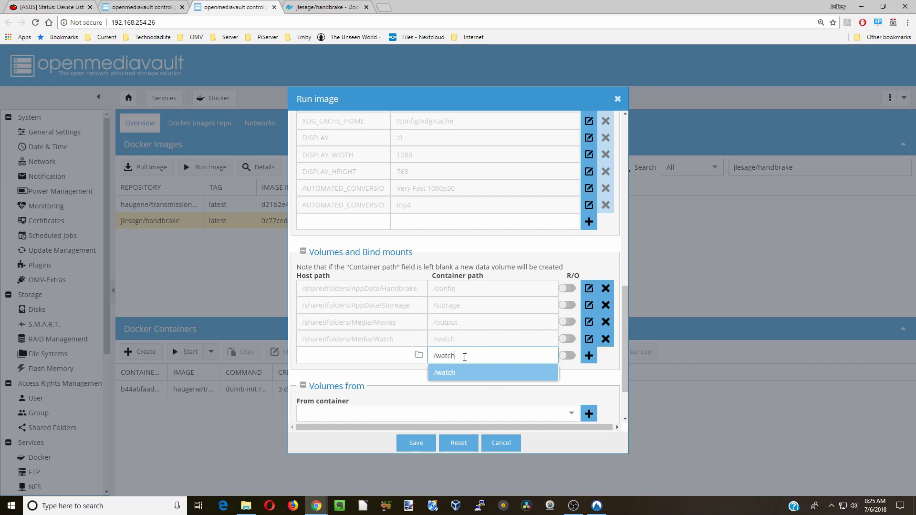
pyautogui.write('2')
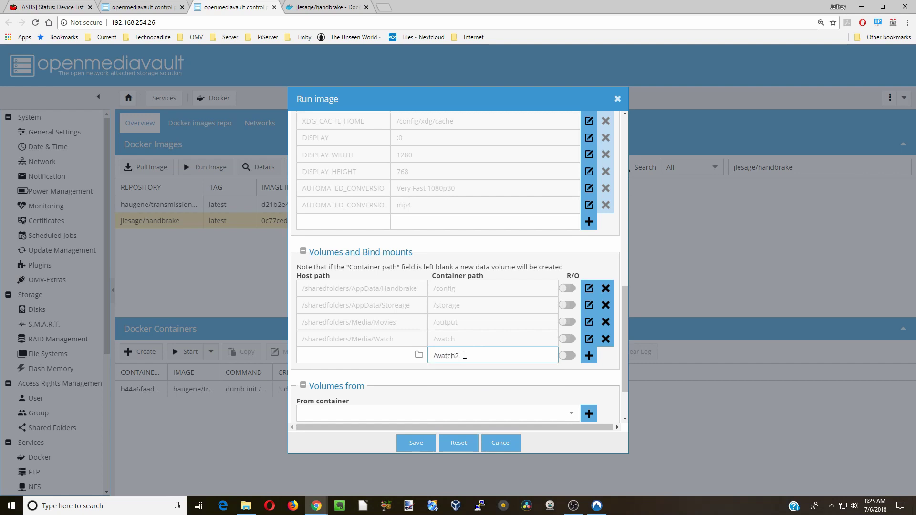
pyautogui.click(419, 355)
pyautogui.scroll(-1, 446, 310)
pyautogui.scroll(-2, 447, 306)
pyautogui.doubleClick(422, 292)
pyautogui.scroll(-3, 447, 301)
pyautogui.click(431, 261)
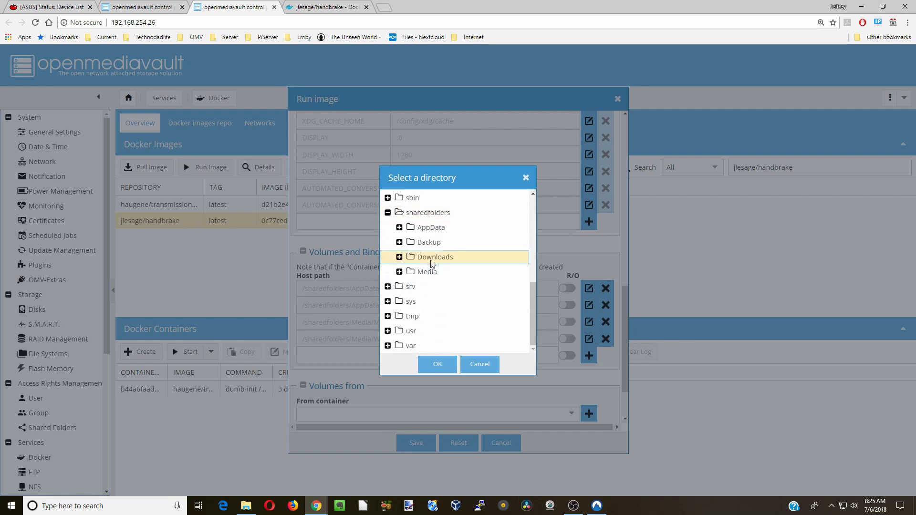
pyautogui.doubleClick(432, 261)
pyautogui.click(442, 273)
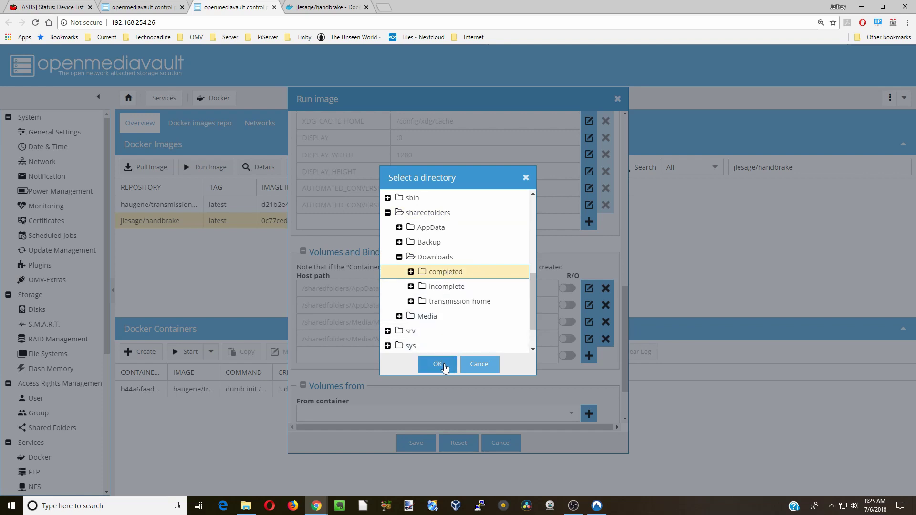
pyautogui.click(438, 365)
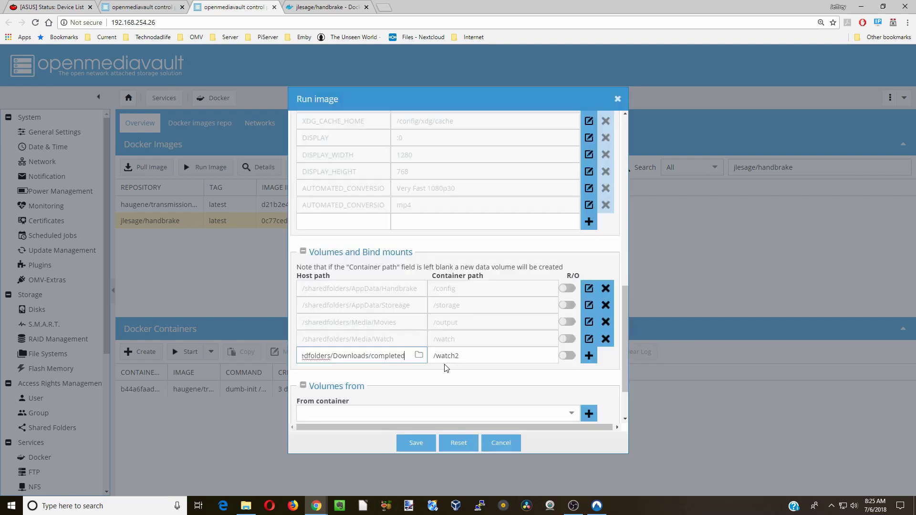
# Step: Add the /watch2 mount and save to create and start the handbrake container
pyautogui.click(590, 358)
pyautogui.scroll(-2, 590, 359)
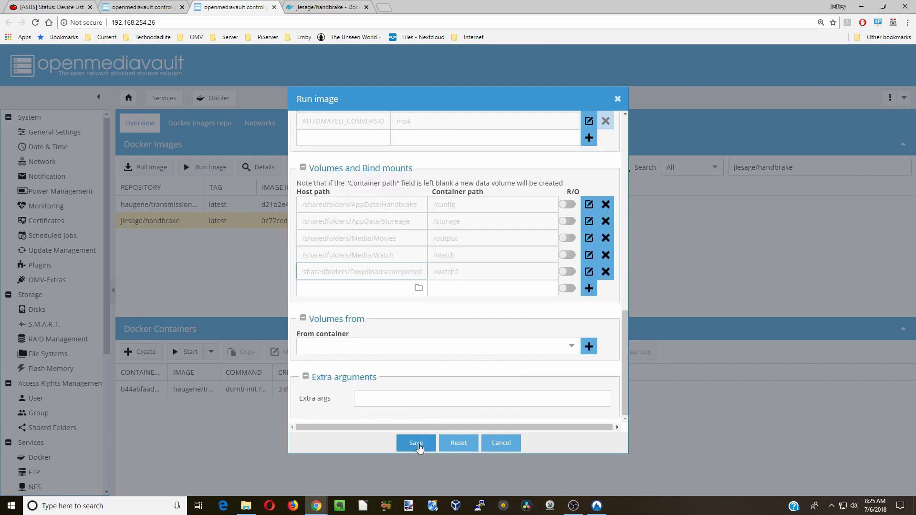
pyautogui.click(417, 444)
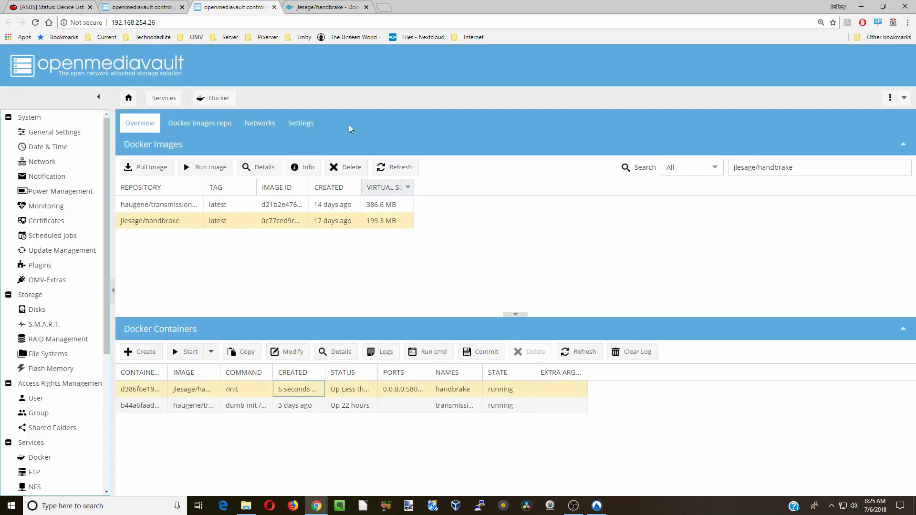
# Step: Open the server address in a new tab with :5800 appended to reach HandBrake
pyautogui.moveTo(157, 23); pyautogui.dragTo(111, 22)
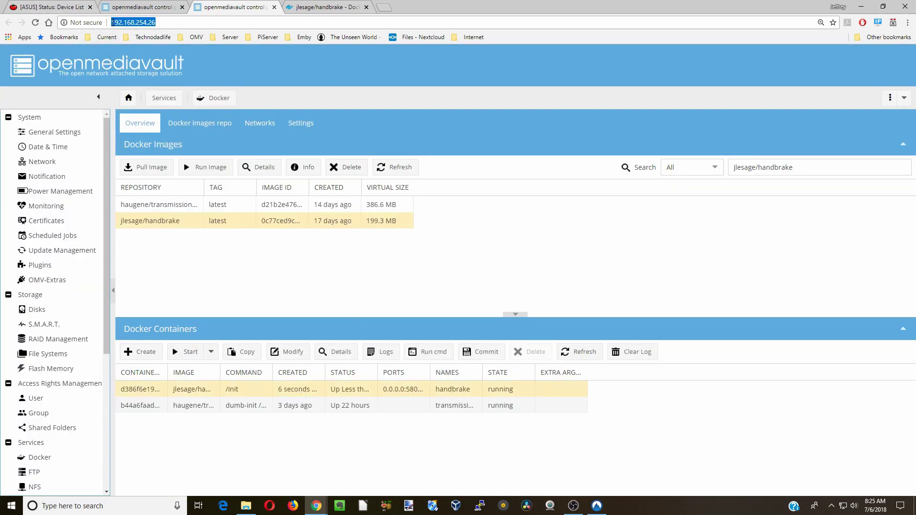
pyautogui.rightClick(133, 22)
pyautogui.click(148, 56)
pyautogui.hotkey('ctrl', 't')
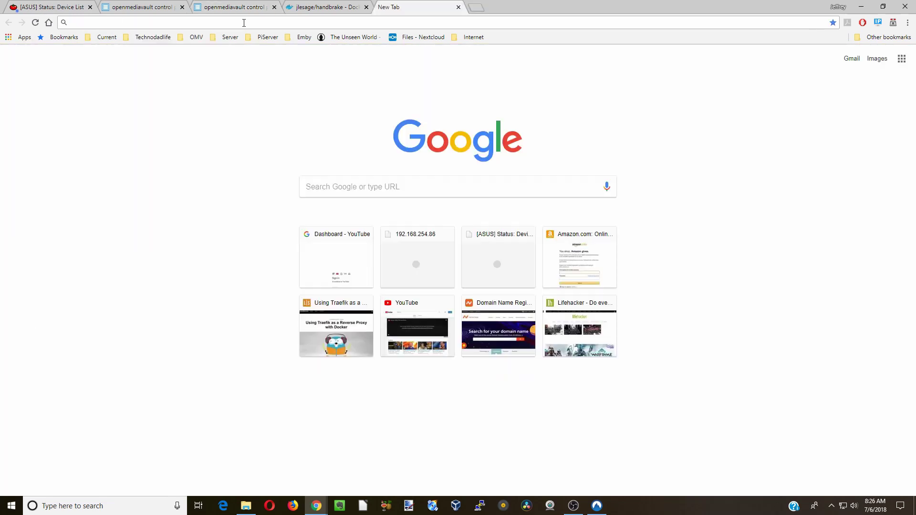
pyautogui.rightClick(240, 27)
pyautogui.click(267, 81)
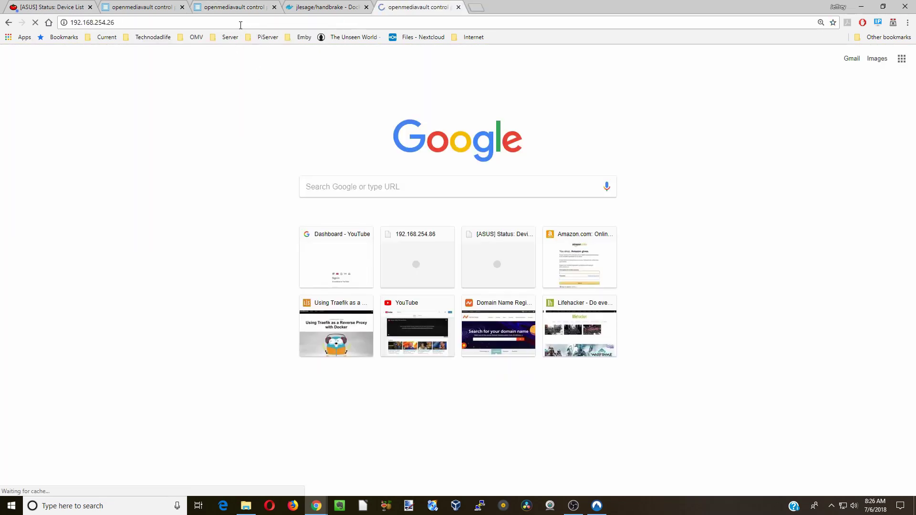
pyautogui.click(131, 22)
pyautogui.click(130, 22)
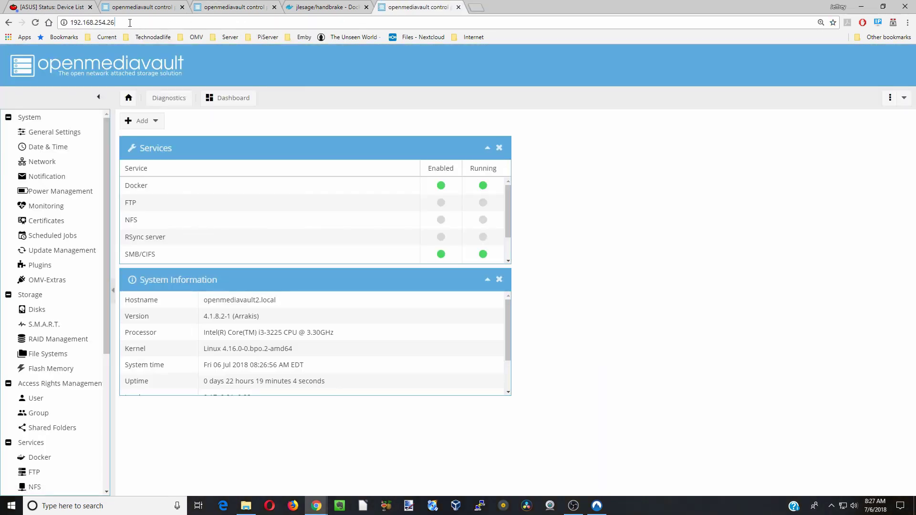
pyautogui.write(':')
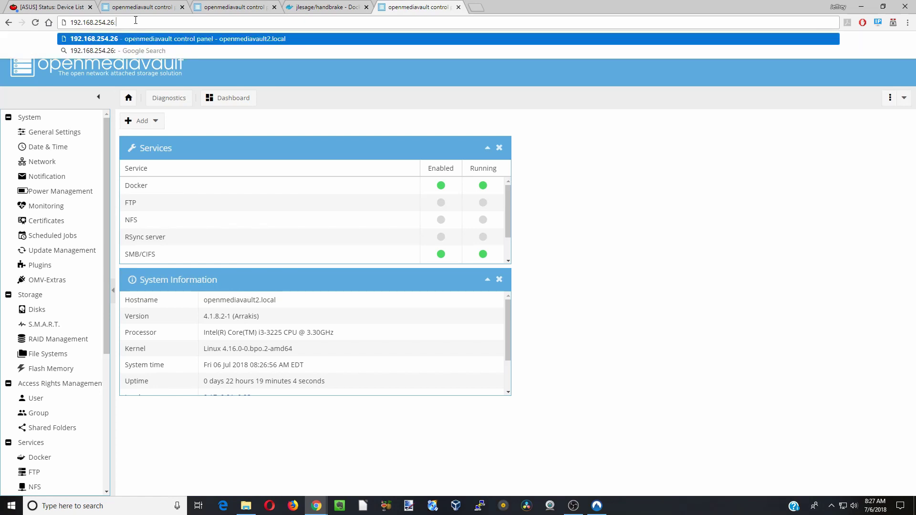
pyautogui.write('5800')
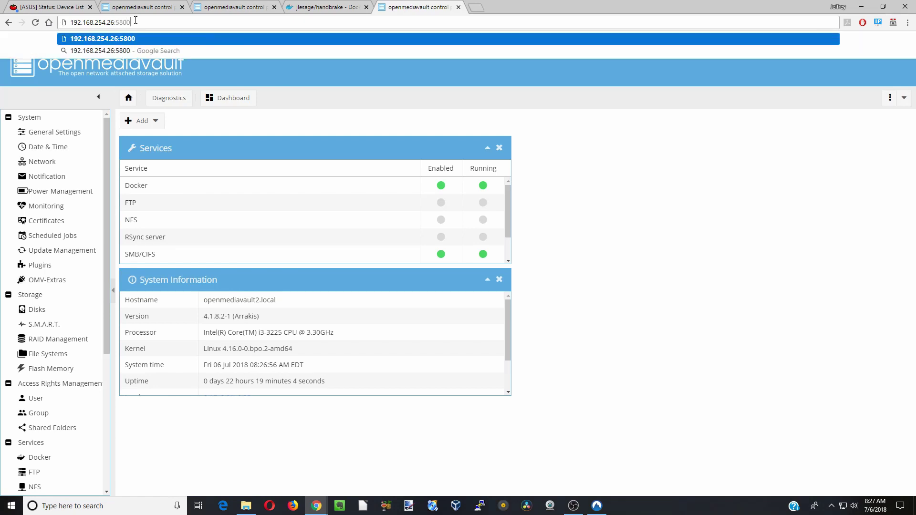
pyautogui.press('Return')
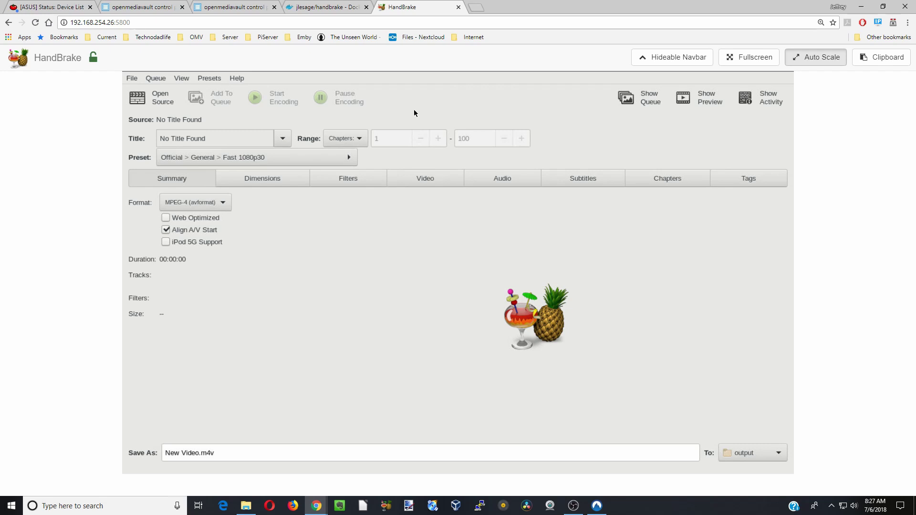
# Step: Bring up File Explorer showing the OPENMEDIAVAULT2 shares
pyautogui.click(247, 507)
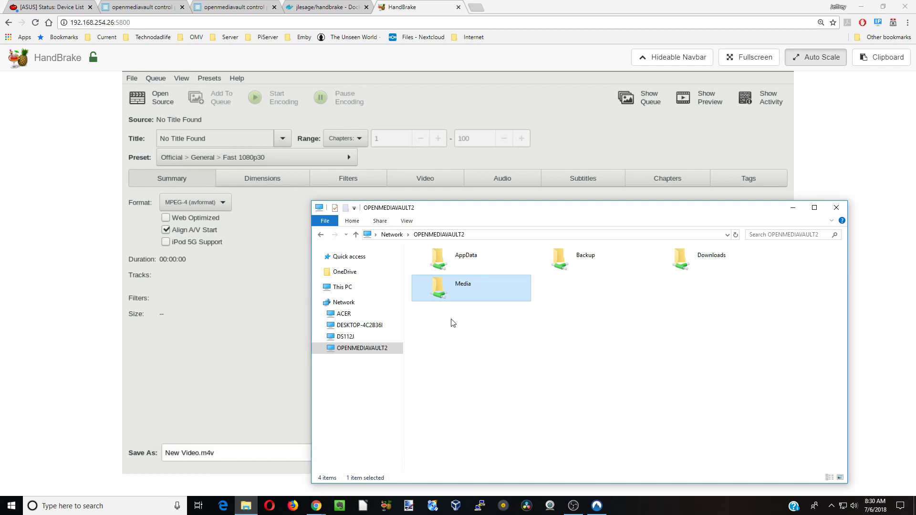
# Step: Copy the The.Great.Wall.2016 movie from the desktop into Media/Watch
pyautogui.doubleClick(468, 290)
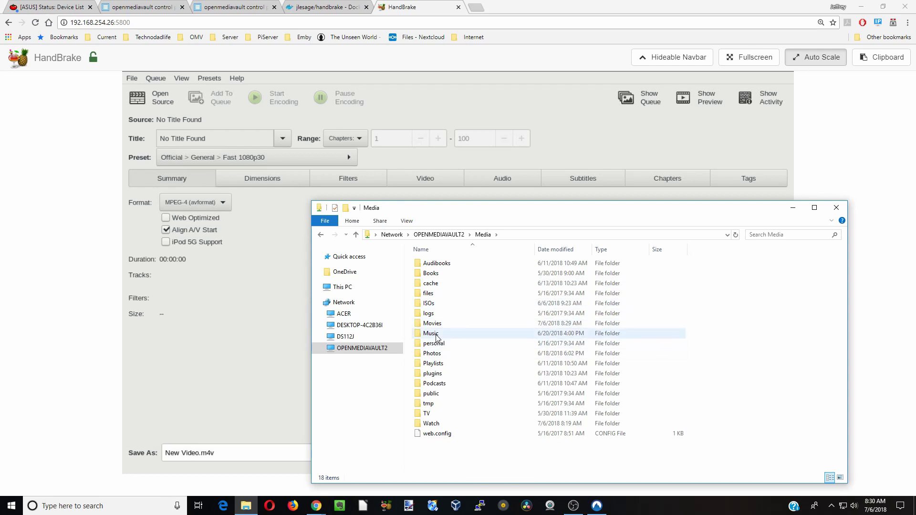
pyautogui.doubleClick(432, 324)
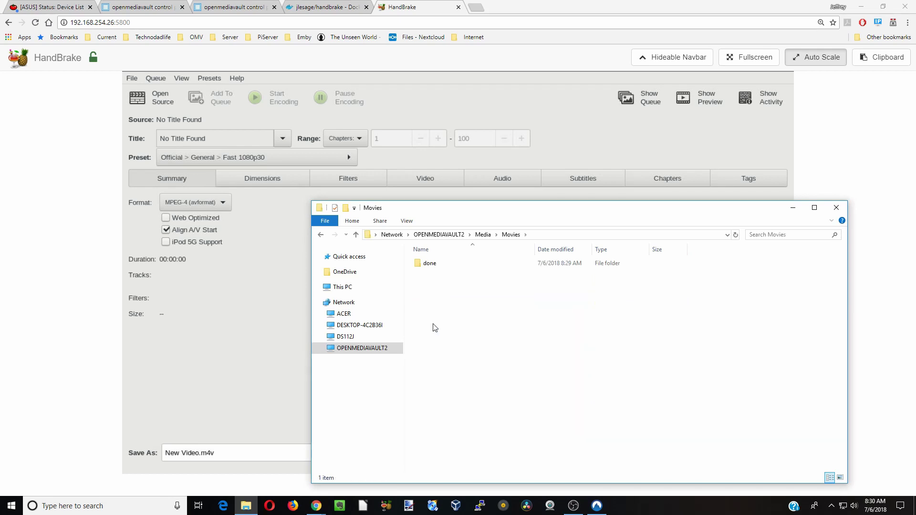
pyautogui.moveTo(490, 405); pyautogui.dragTo(436, 302)
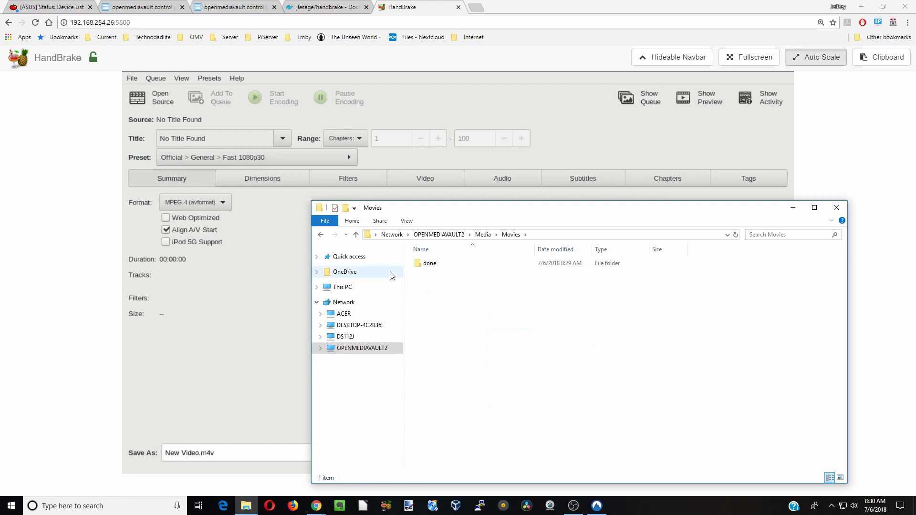
pyautogui.click(355, 236)
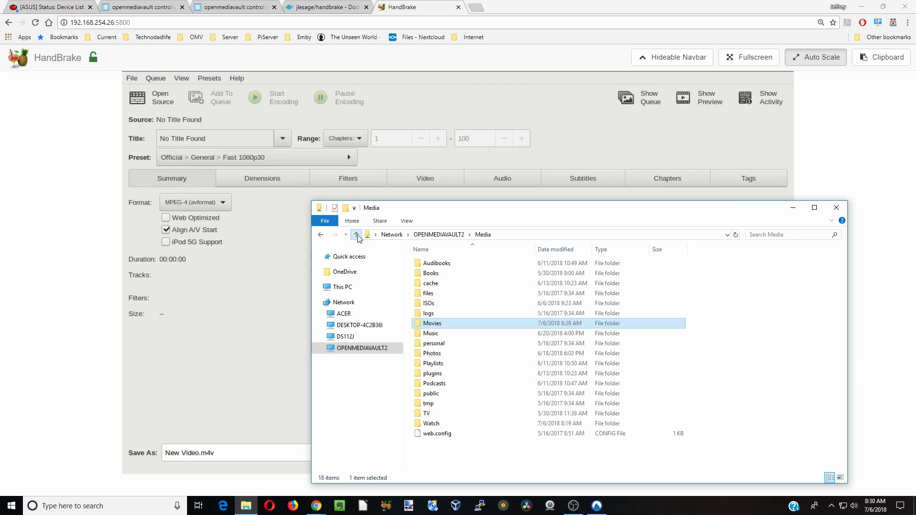
pyautogui.doubleClick(431, 423)
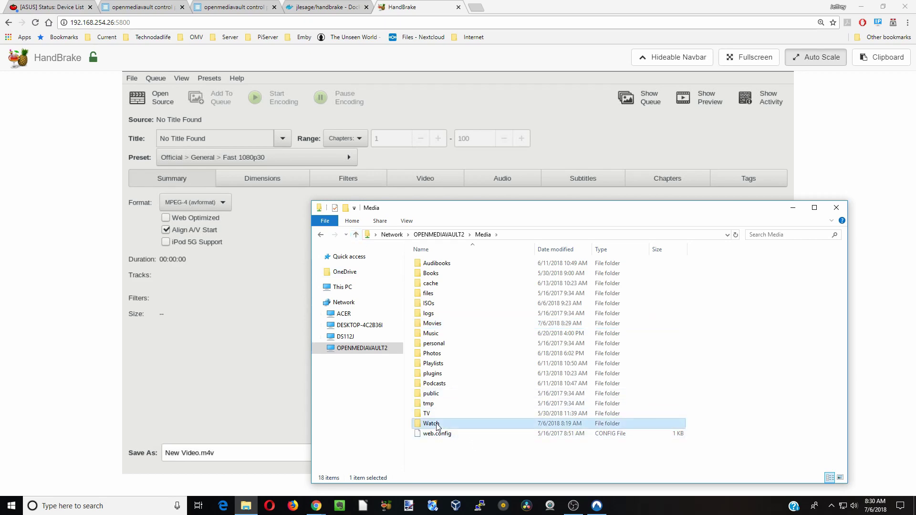
pyautogui.click(863, 8)
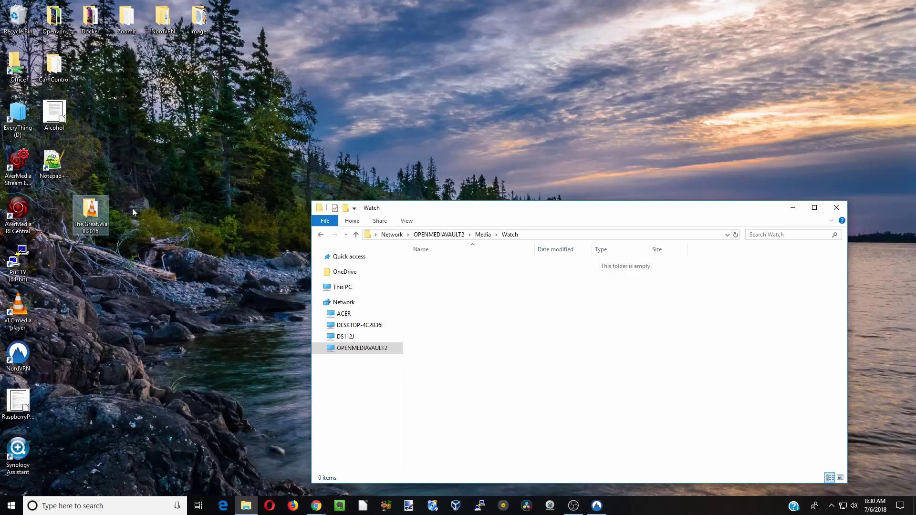
pyautogui.moveTo(90, 213); pyautogui.dragTo(477, 303)
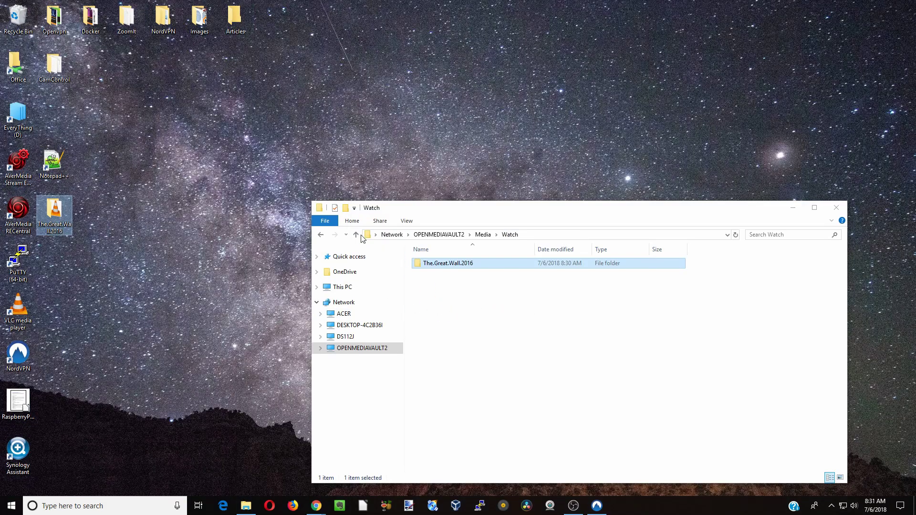
# Step: Check Movies for The Great Wall (2016) output and view HandBrake's encoding queue
pyautogui.click(356, 234)
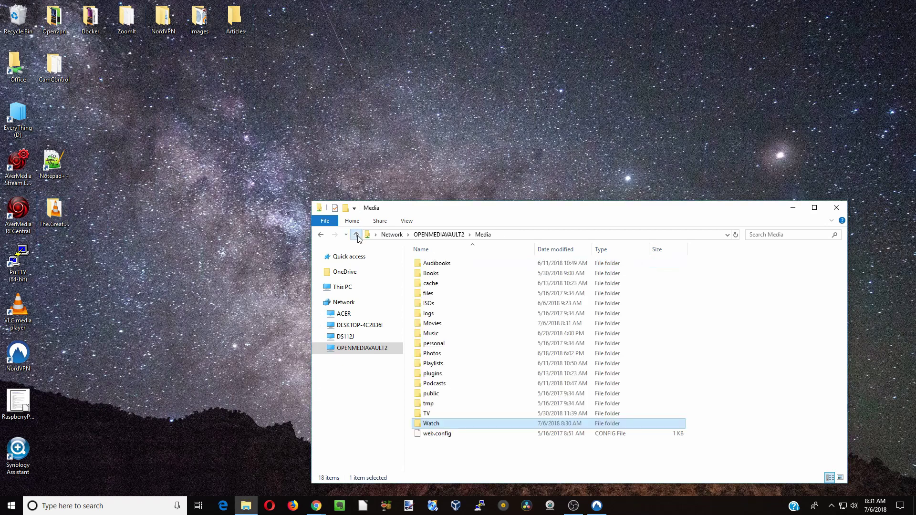
pyautogui.doubleClick(440, 325)
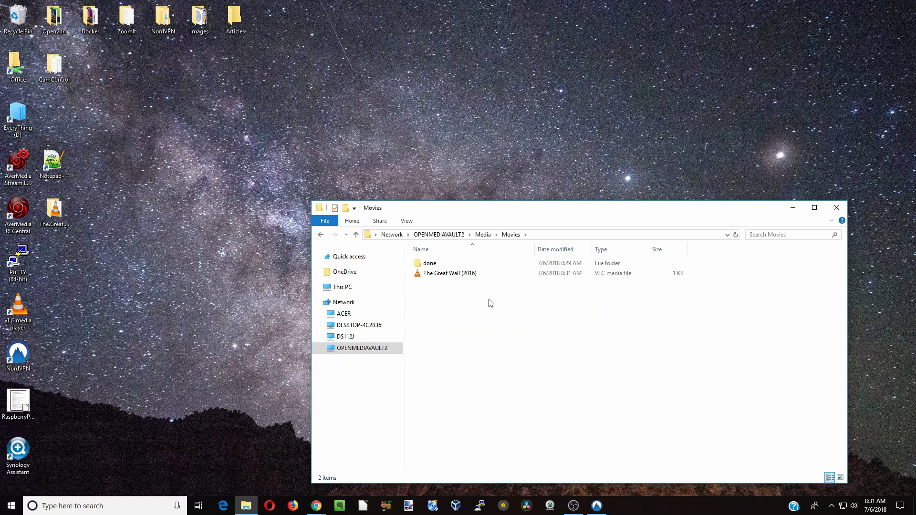
pyautogui.click(451, 277)
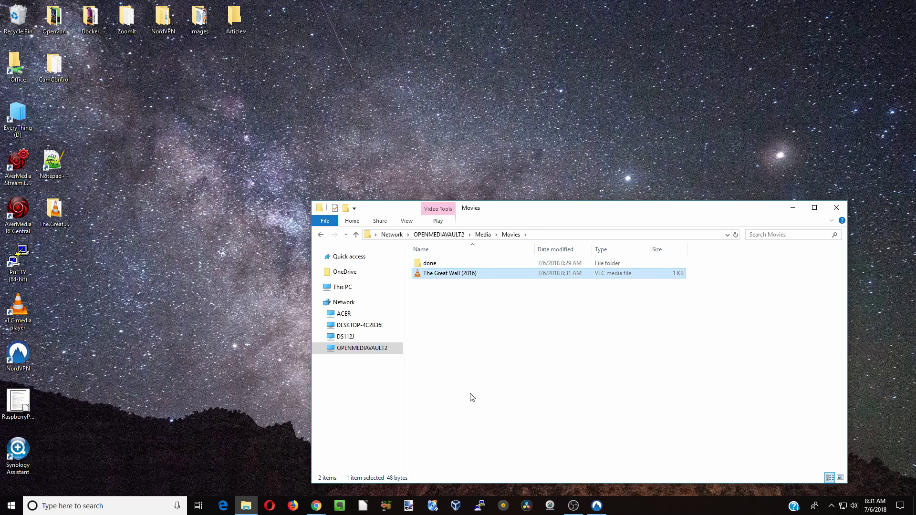
pyautogui.moveTo(316, 506)
pyautogui.click(304, 486)
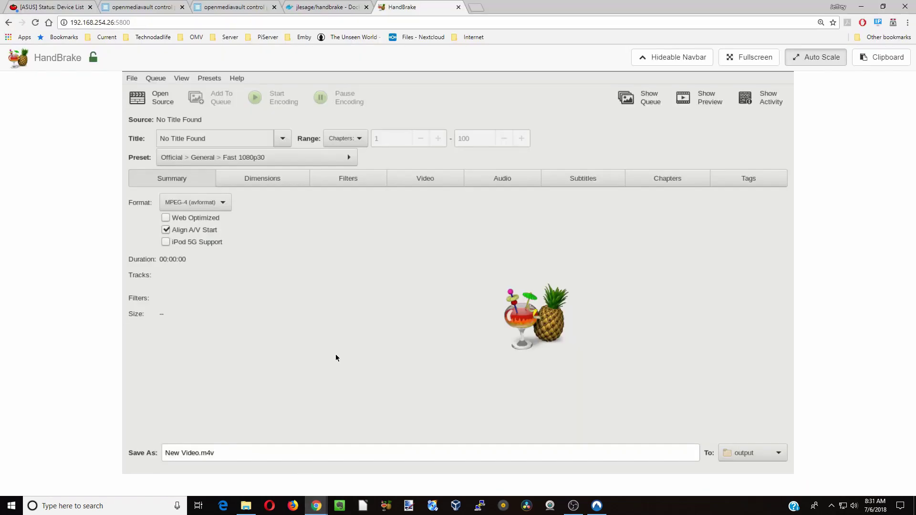
pyautogui.click(640, 98)
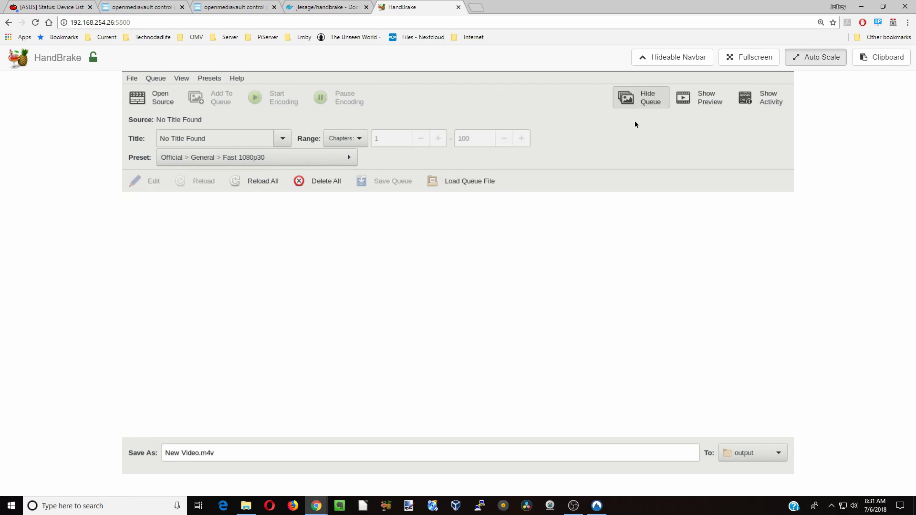
pyautogui.click(246, 506)
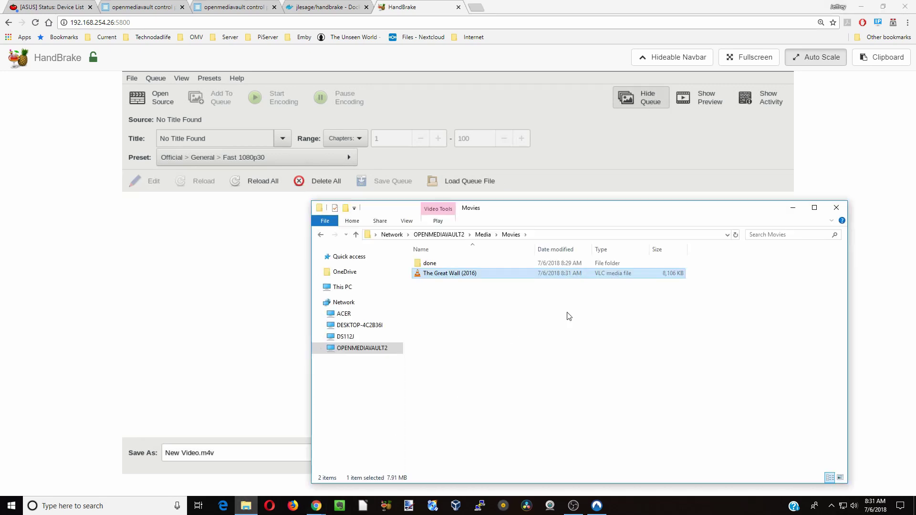
# Step: Watch The Great Wall (2016) in Movies grow to 9,202 KB as HandBrake converts it
pyautogui.moveTo(632, 252); pyautogui.dragTo(729, 291)
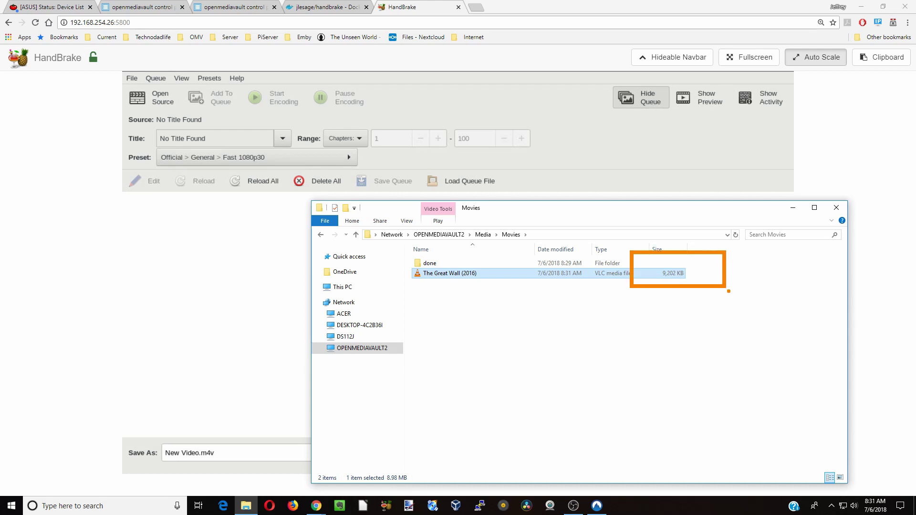